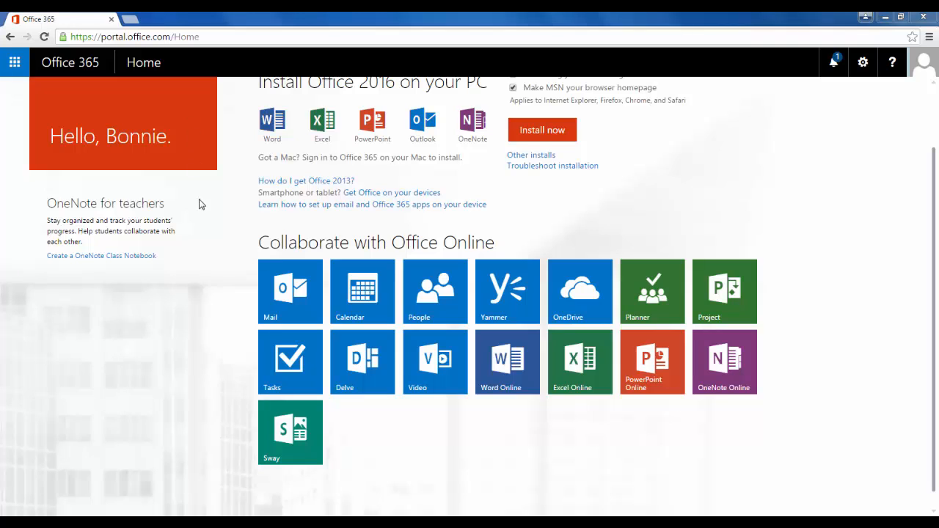
- Switch to Sway from the Office 365 home page, open the Iowa State University Sway for editing, and dismiss the preview tip
{"action": "left_click", "coordinate": [280, 433]}
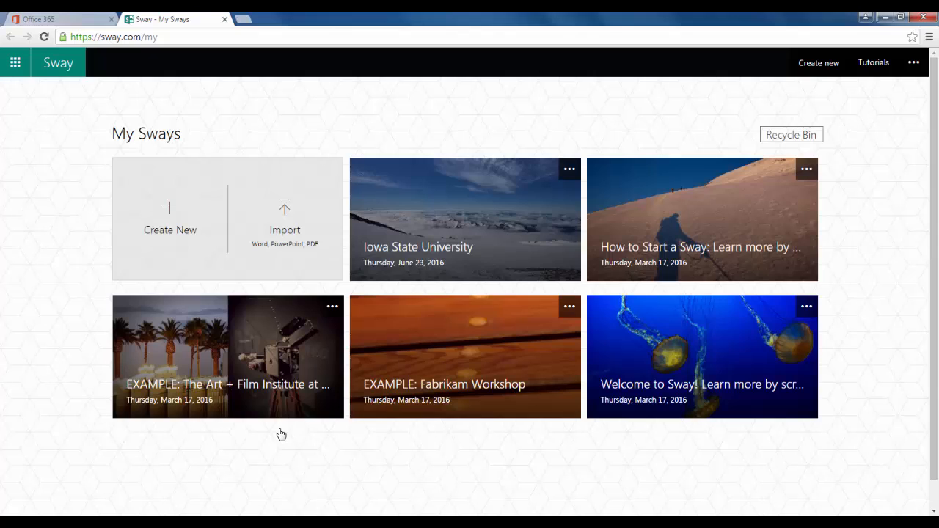
{"action": "left_click", "coordinate": [453, 240]}
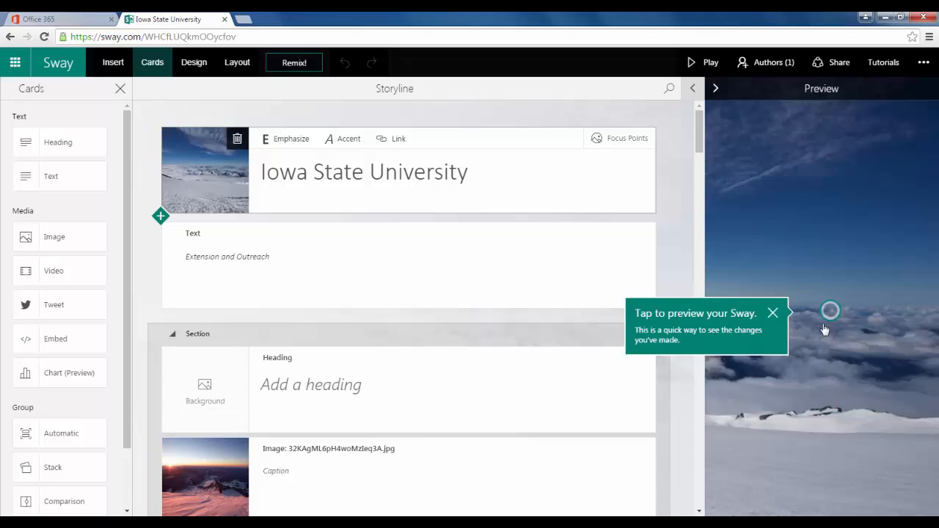
{"action": "left_click", "coordinate": [773, 314]}
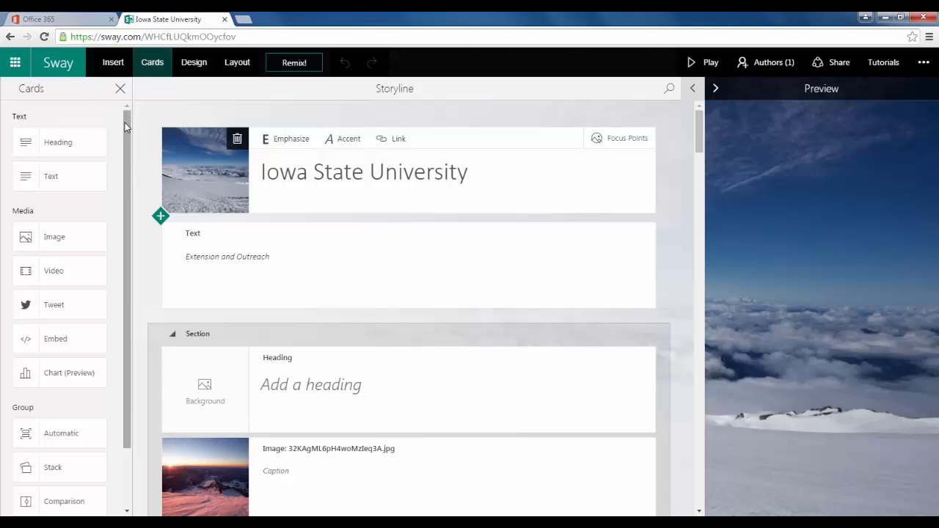
{"action": "mouse_move", "coordinate": [125, 123]}
{"action": "left_mouse_down"}
{"action": "mouse_move", "coordinate": [130, 193]}
{"action": "mouse_move", "coordinate": [128, 114]}
{"action": "left_mouse_up"}
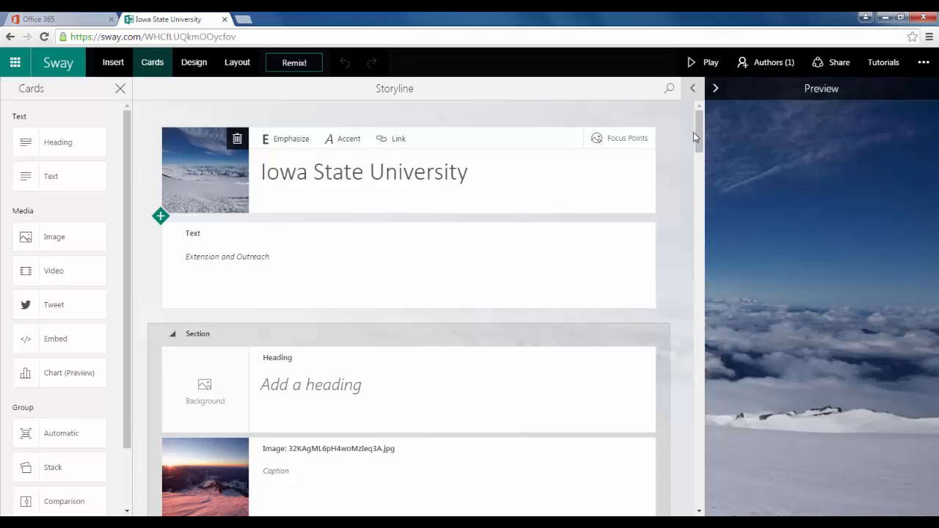
{"action": "left_click_drag", "start_coordinate": [697, 154], "coordinate": [673, 125]}
- Add an image card below the title and fill it with the 220 x 330 bell tower picture from the Iowa State University suggestions
{"action": "left_click", "coordinate": [63, 237]}
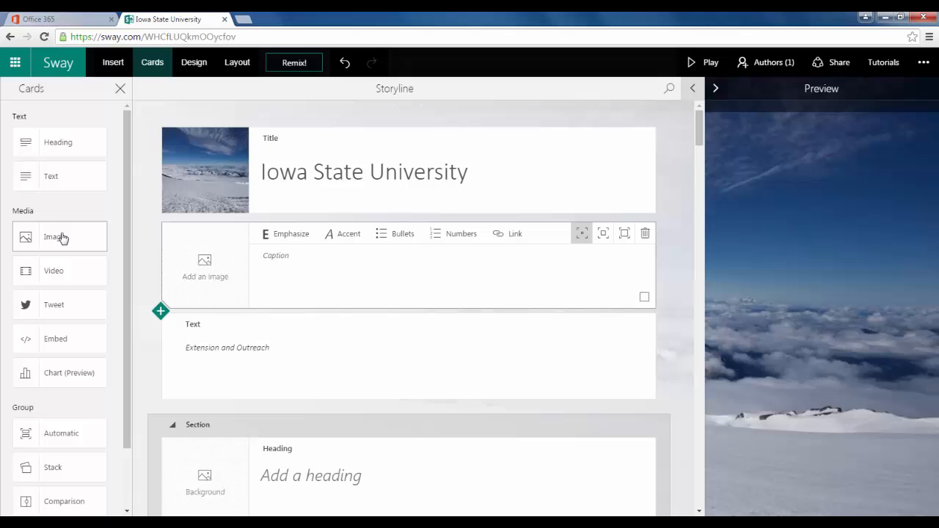
{"action": "left_click", "coordinate": [228, 273]}
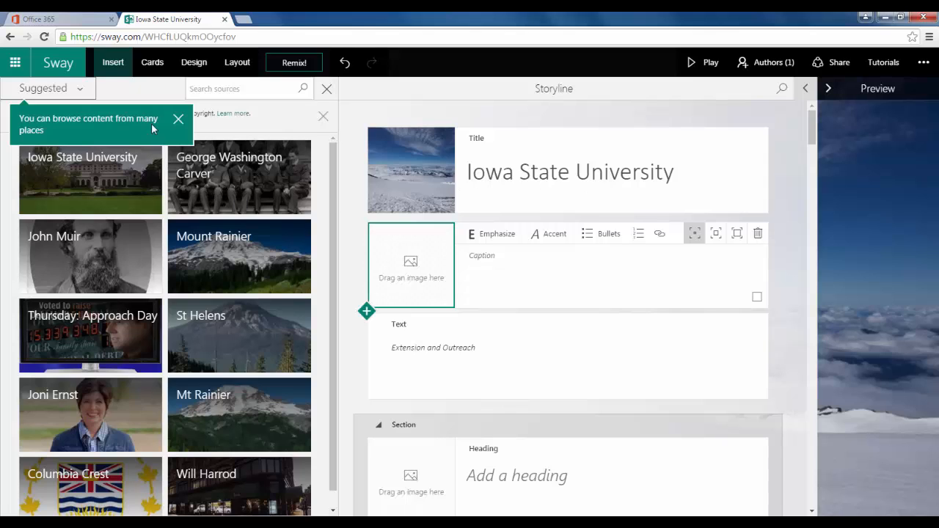
{"action": "left_click", "coordinate": [176, 120]}
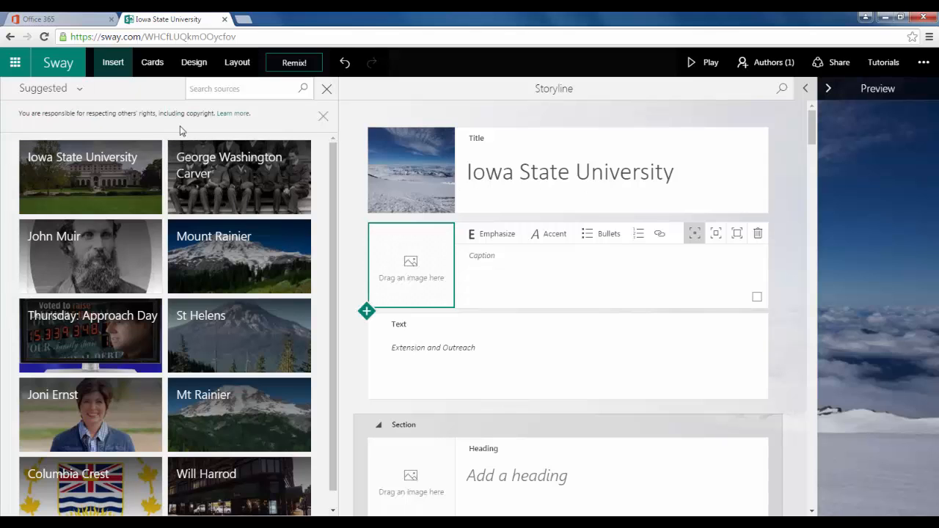
{"action": "left_click", "coordinate": [100, 178]}
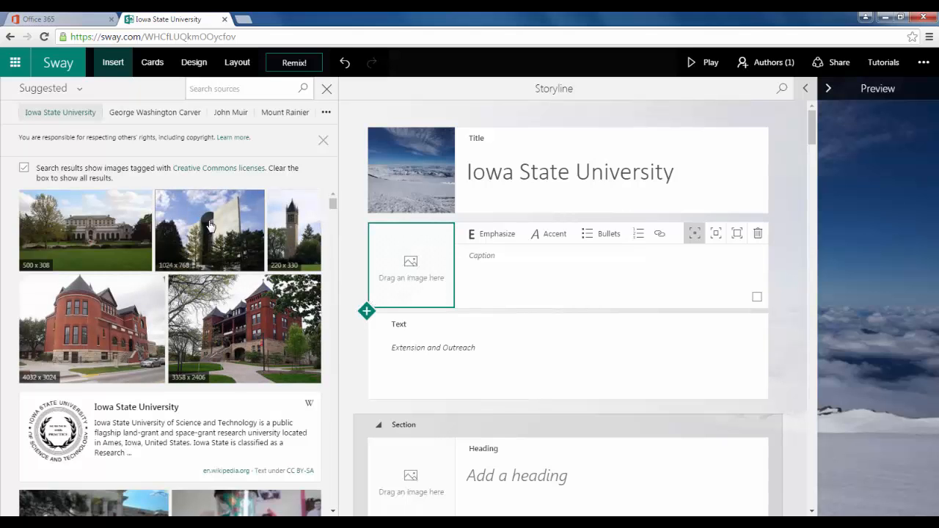
{"action": "left_click", "coordinate": [208, 223]}
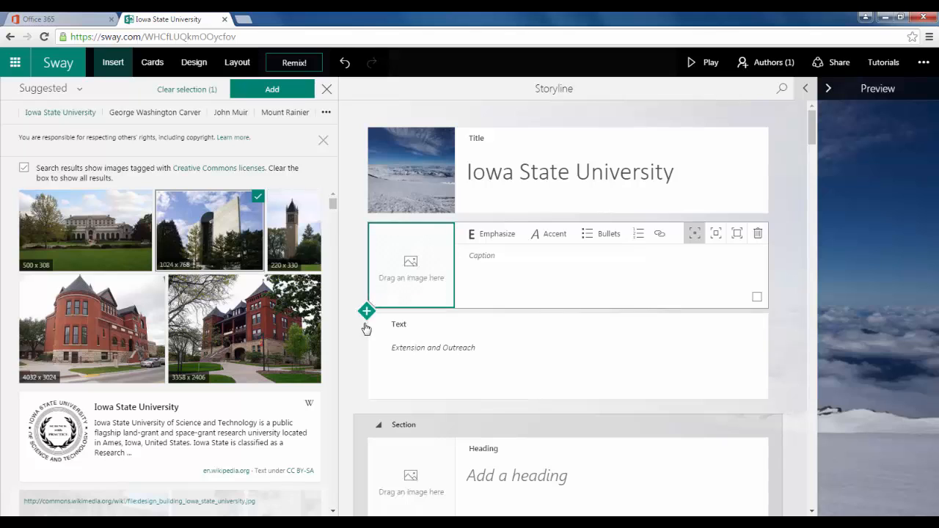
{"action": "left_click", "coordinate": [229, 211]}
{"action": "left_click", "coordinate": [292, 227]}
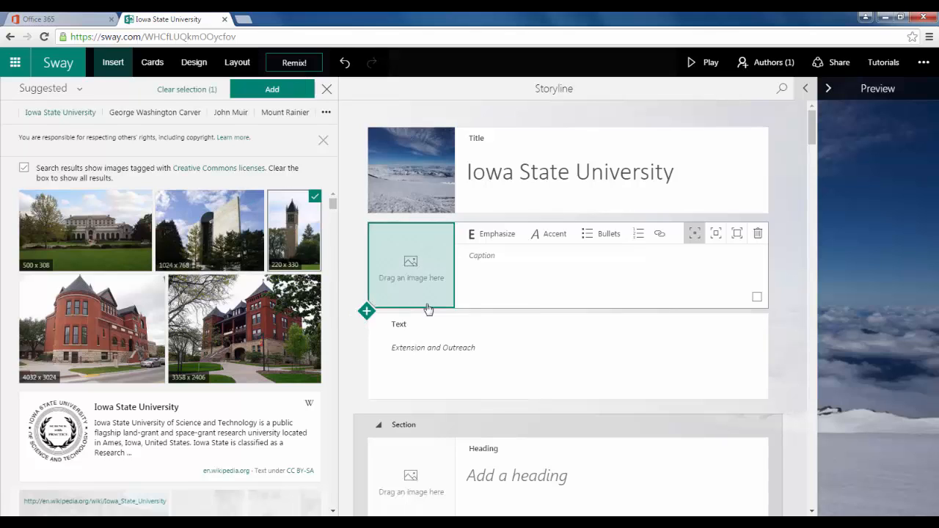
{"action": "left_click", "coordinate": [271, 91]}
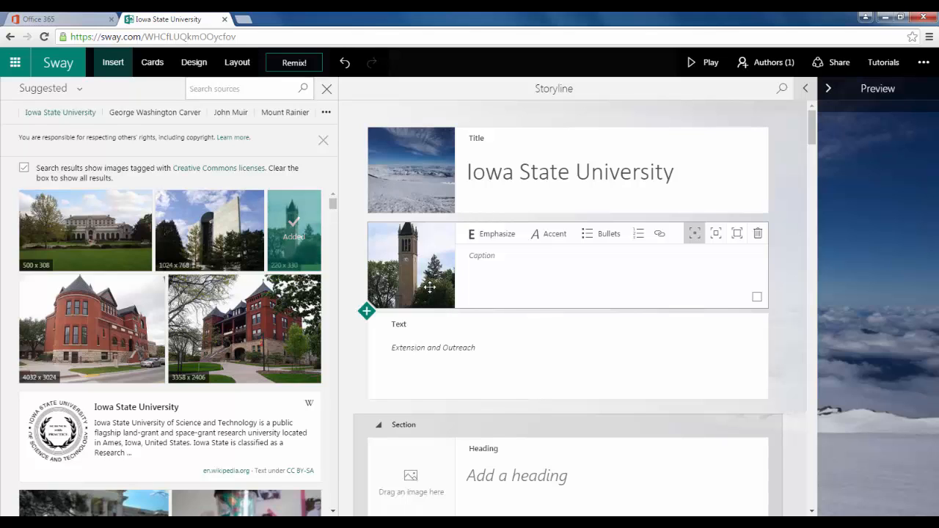
- Set two focus points on the bell tower image, one on the belfry openings and one on the clock face
{"action": "left_click", "coordinate": [539, 273]}
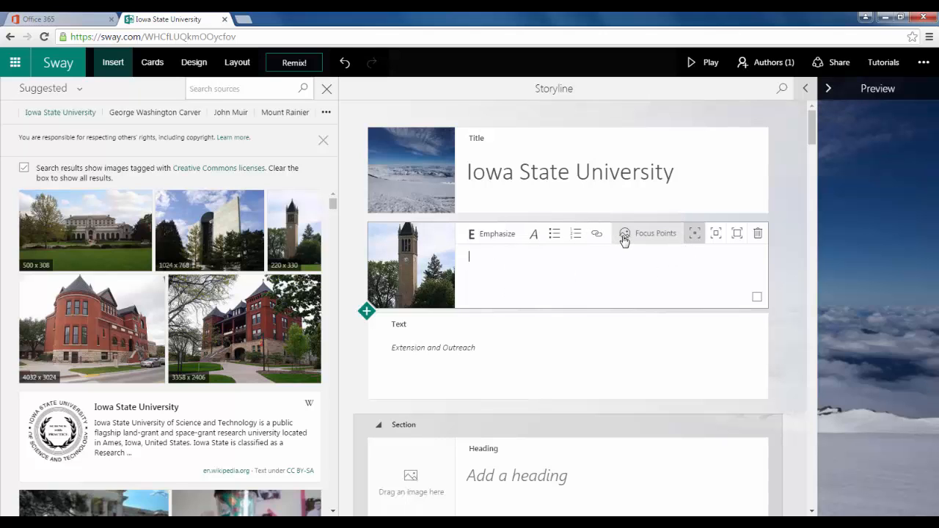
{"action": "left_click", "coordinate": [623, 235]}
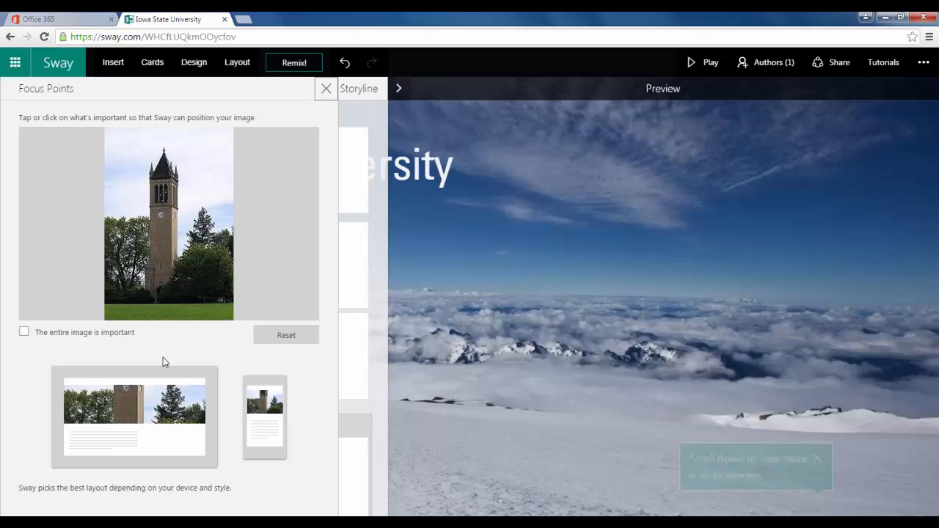
{"action": "left_click", "coordinate": [164, 187]}
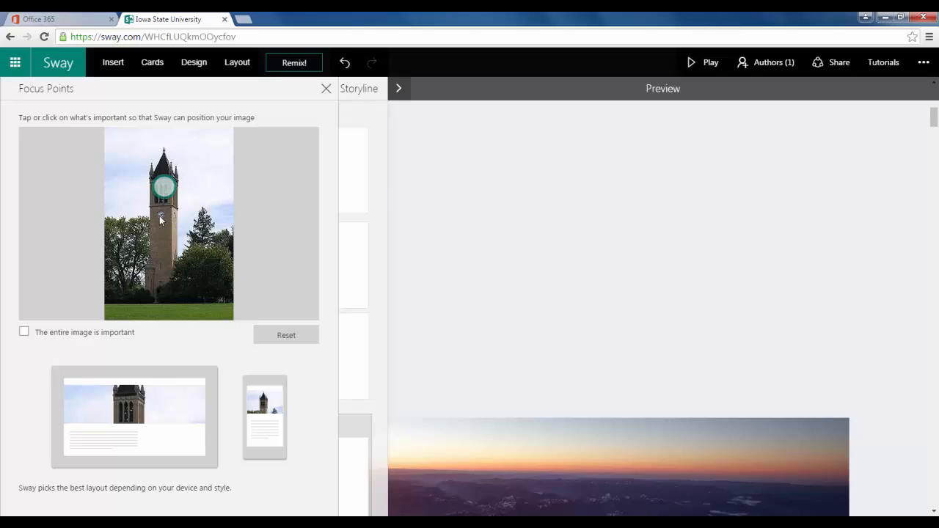
{"action": "left_click", "coordinate": [159, 215]}
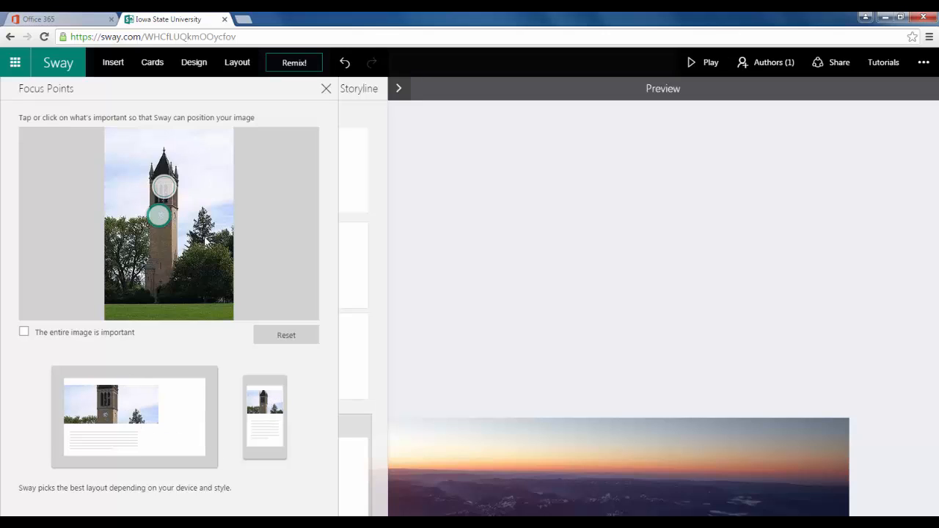
{"action": "left_click", "coordinate": [326, 88]}
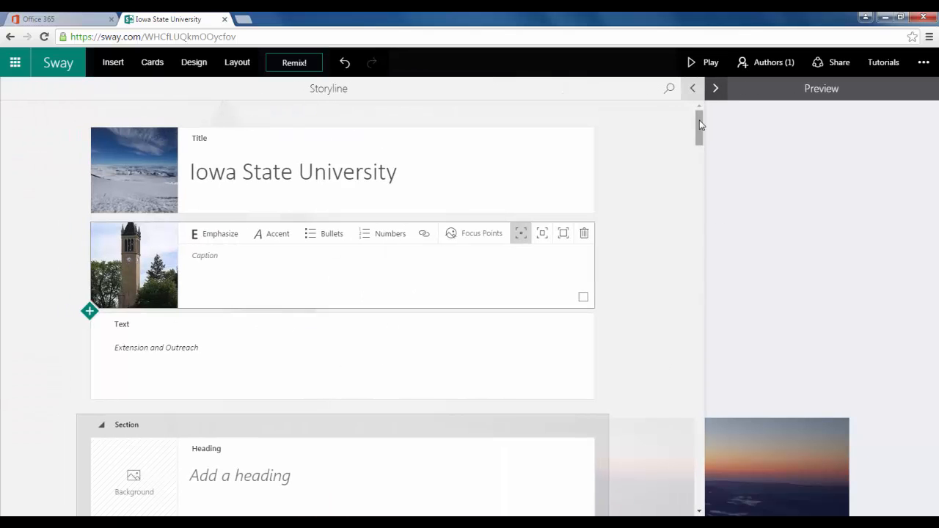
- Dismiss the copyright notice in the suggested content and bring back the list of available card types
{"action": "left_click", "coordinate": [113, 62]}
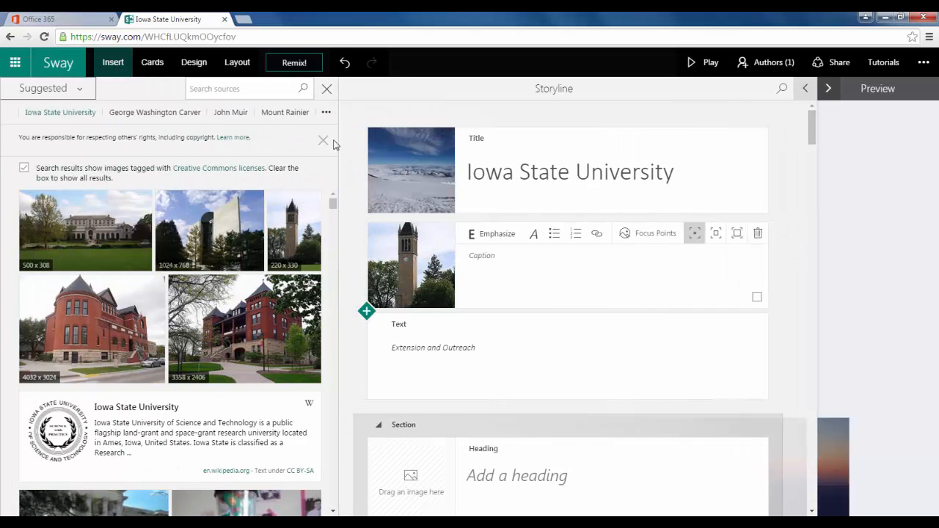
{"action": "left_click", "coordinate": [321, 146]}
{"action": "left_click", "coordinate": [299, 123]}
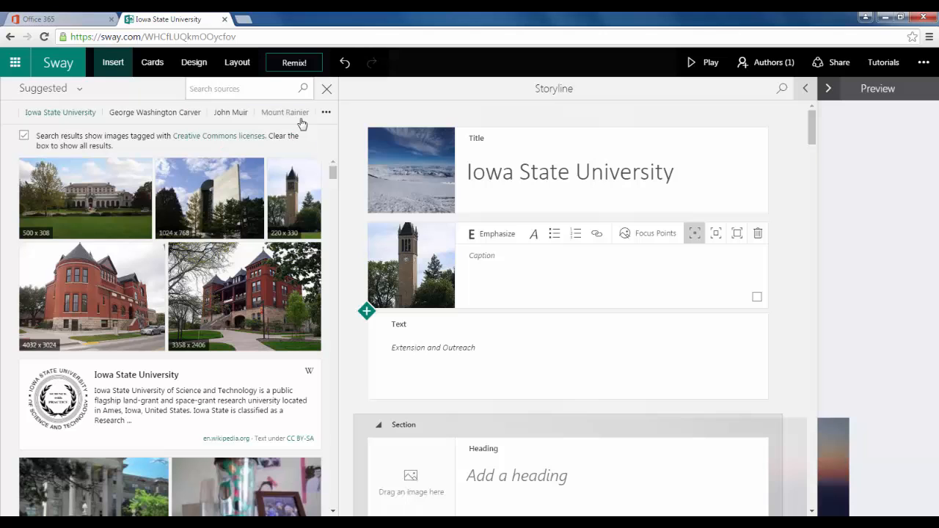
{"action": "left_click", "coordinate": [328, 90]}
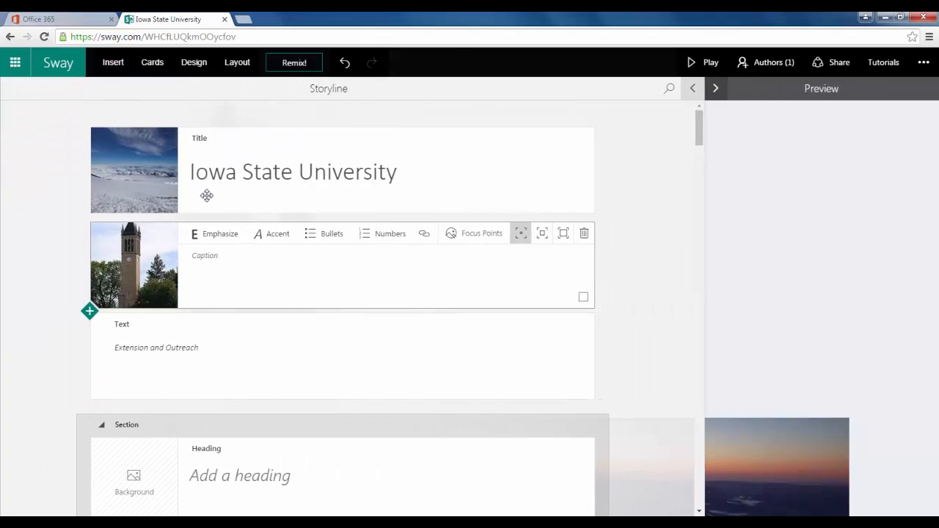
{"action": "left_click", "coordinate": [152, 63]}
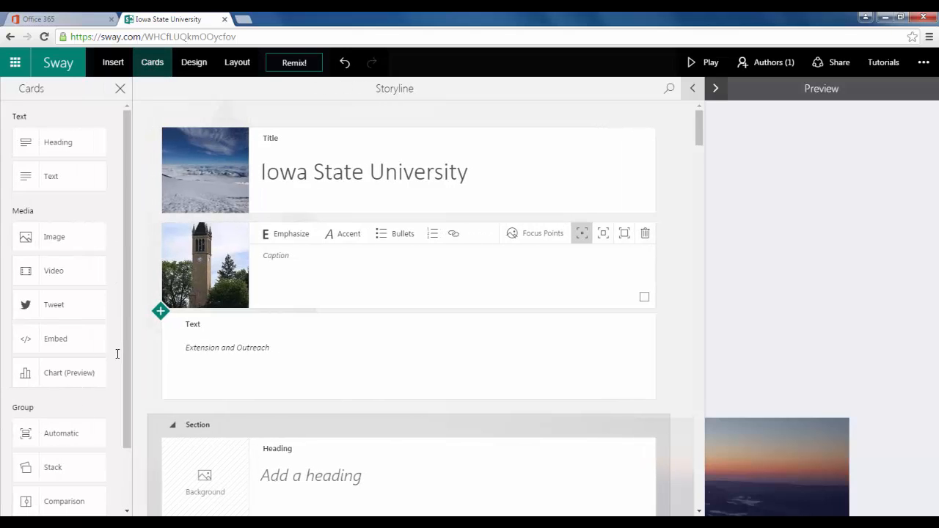
{"action": "left_click_drag", "start_coordinate": [130, 314], "coordinate": [129, 275]}
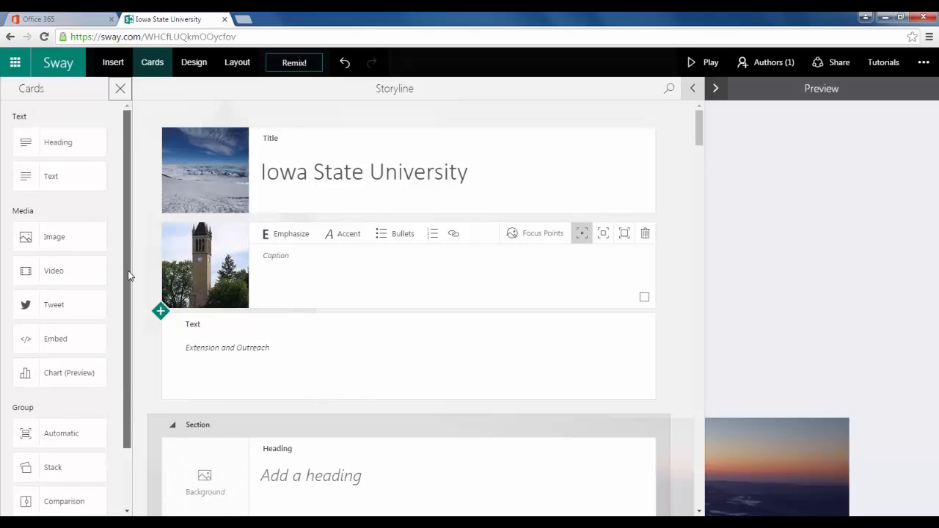
- Browse the design variations and apply the red style at the start of the second row to the Sway
{"action": "left_click", "coordinate": [194, 64]}
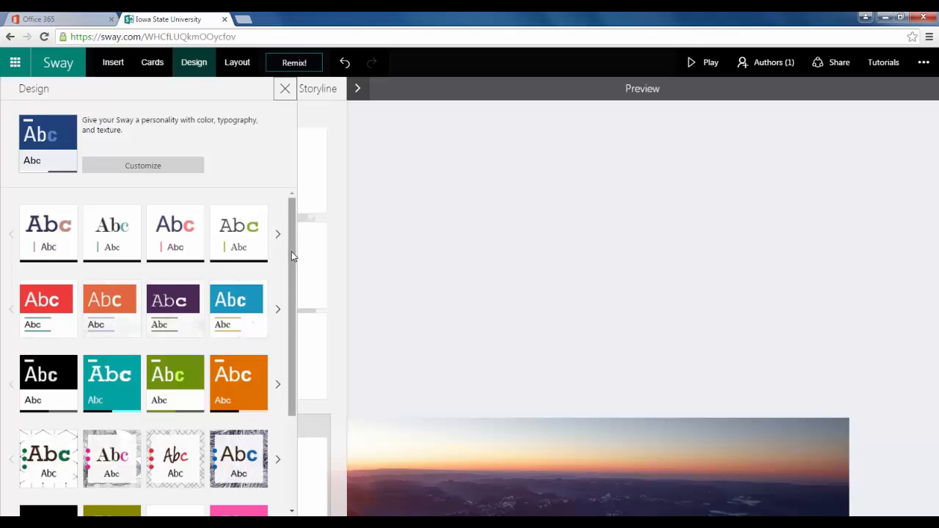
{"action": "left_click_drag", "start_coordinate": [291, 252], "coordinate": [290, 227]}
{"action": "left_click", "coordinate": [278, 310]}
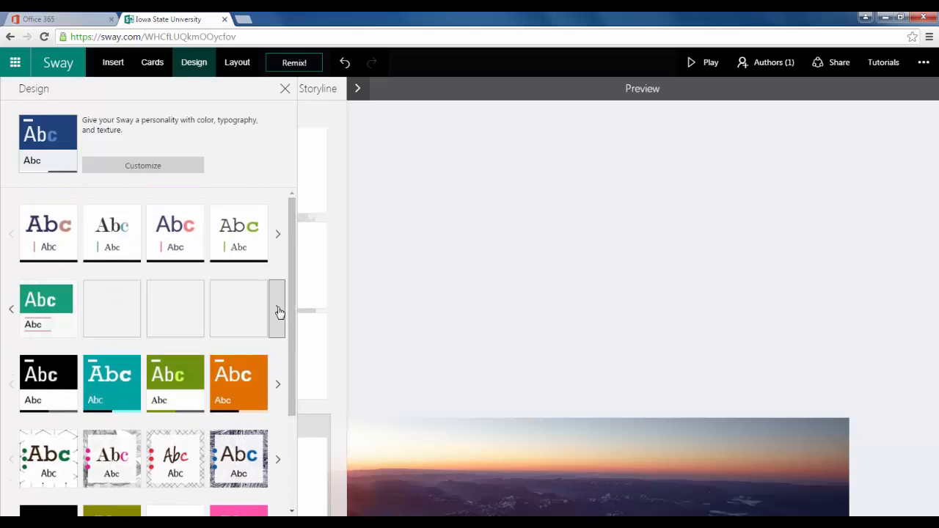
{"action": "left_click", "coordinate": [11, 314]}
{"action": "left_click", "coordinate": [277, 388]}
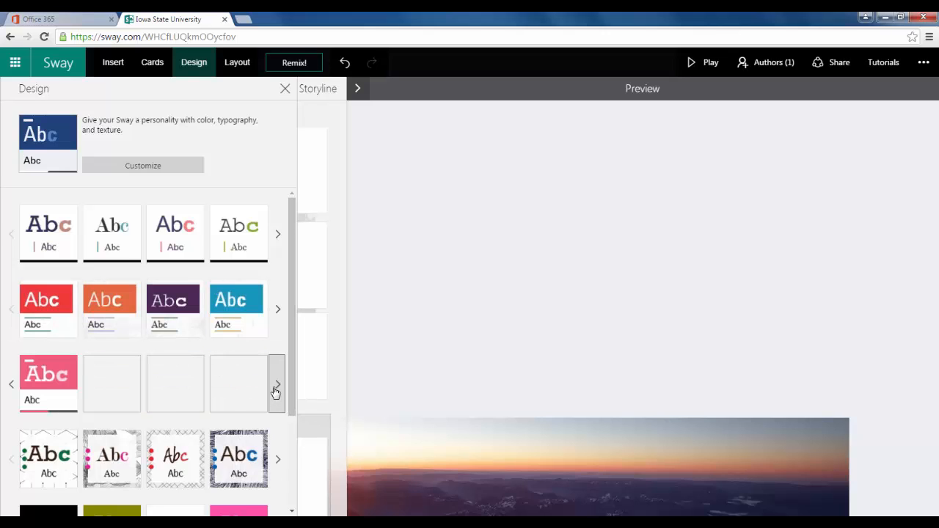
{"action": "left_click", "coordinate": [277, 388]}
{"action": "left_click", "coordinate": [276, 387]}
{"action": "left_click", "coordinate": [277, 388]}
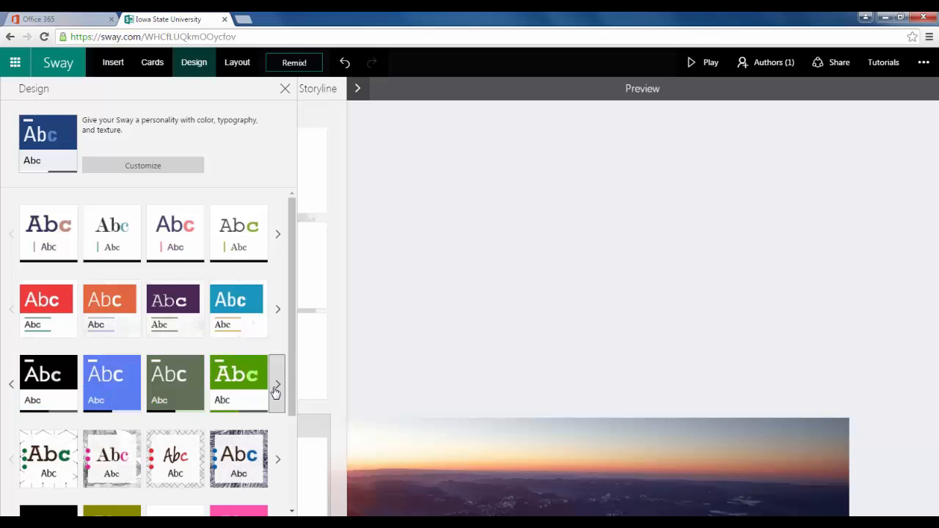
{"action": "left_click", "coordinate": [277, 387]}
{"action": "left_click", "coordinate": [277, 387]}
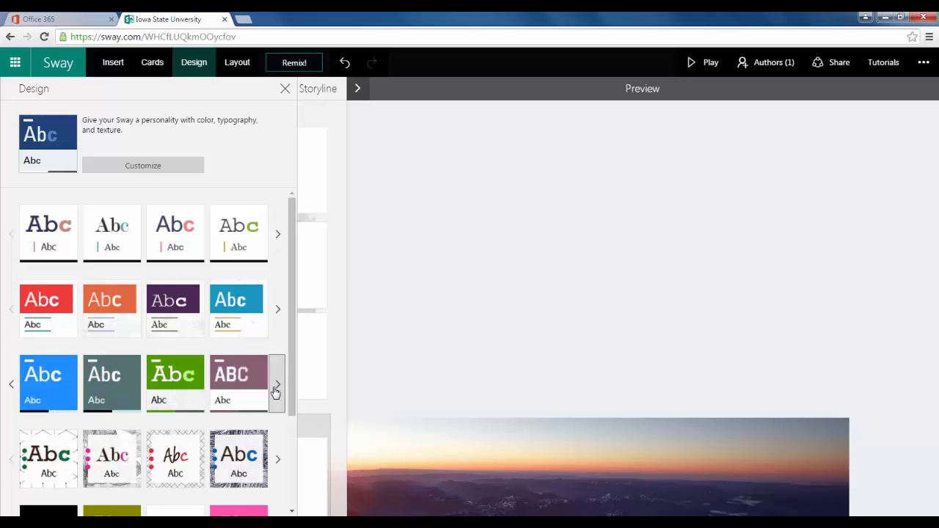
{"action": "left_click", "coordinate": [277, 387]}
{"action": "left_click", "coordinate": [64, 308]}
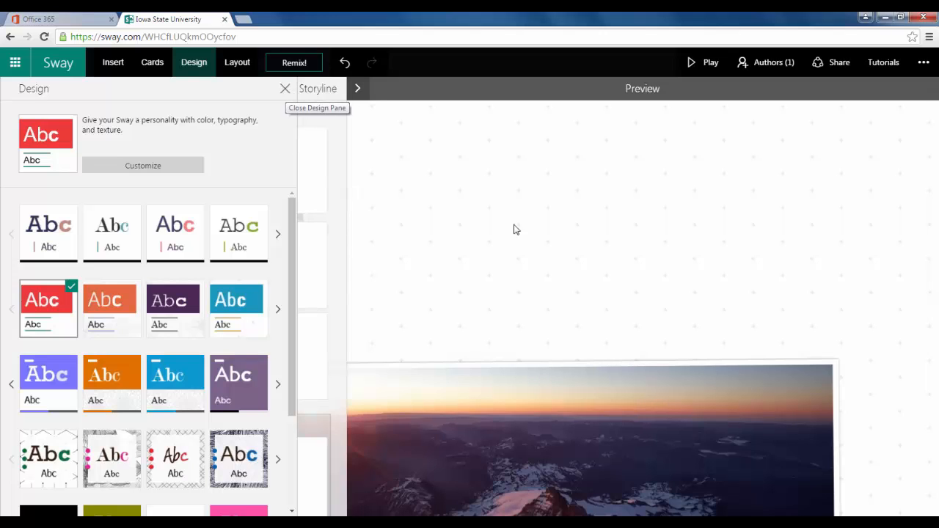
{"action": "left_click", "coordinate": [285, 88]}
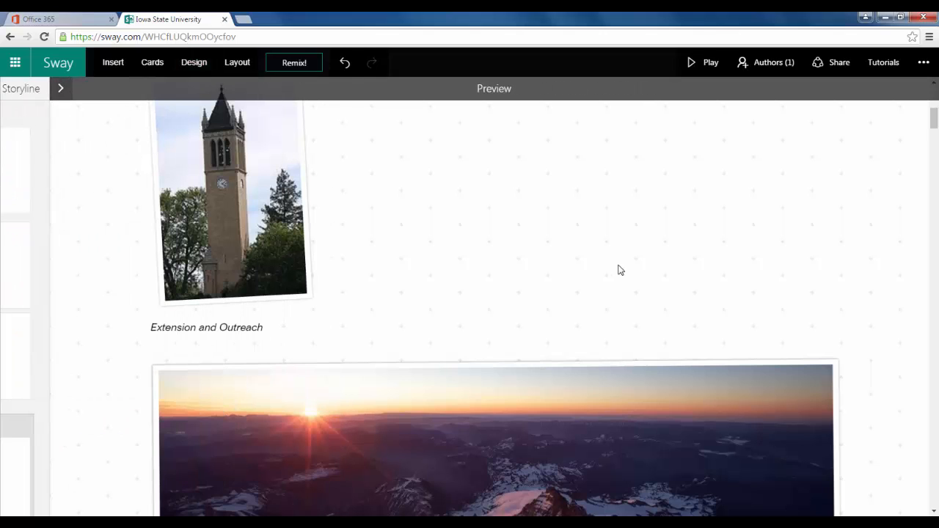
- Review the restyled Sway in the preview down to the Friday: Acclimation and Relaxation Day section and back up to the opening
{"action": "mouse_move", "coordinate": [935, 127]}
{"action": "left_mouse_down"}
{"action": "mouse_move", "coordinate": [935, 154]}
{"action": "mouse_move", "coordinate": [935, 129]}
{"action": "left_mouse_up"}
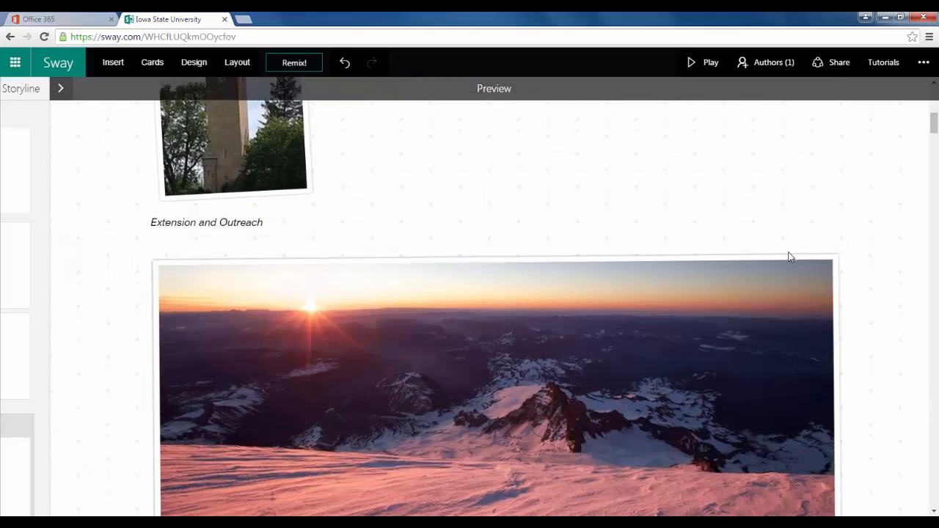
{"action": "scroll", "coordinate": [788, 256], "scroll_direction": "down", "scroll_amount": 4}
{"action": "scroll", "coordinate": [576, 360], "scroll_direction": "down", "scroll_amount": 15}
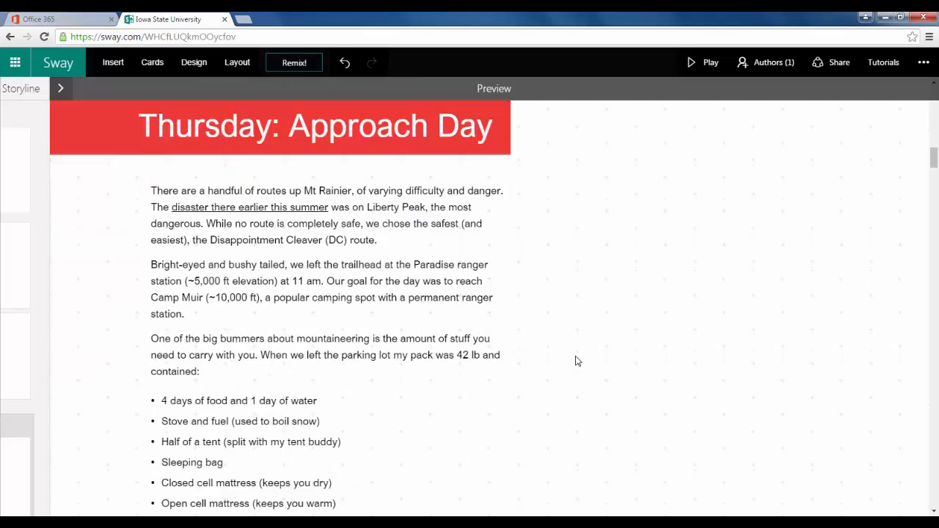
{"action": "scroll", "coordinate": [575, 355], "scroll_direction": "down", "scroll_amount": 15}
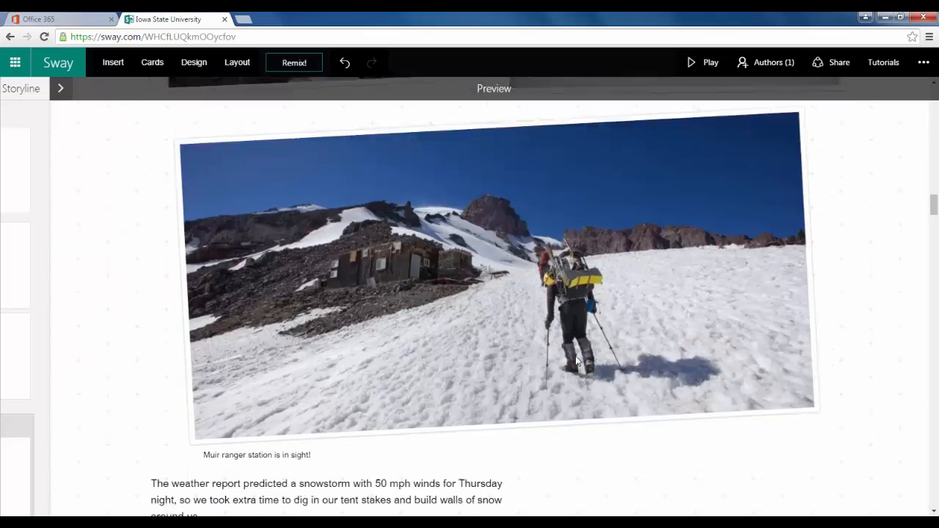
{"action": "scroll", "coordinate": [575, 360], "scroll_direction": "down", "scroll_amount": 15}
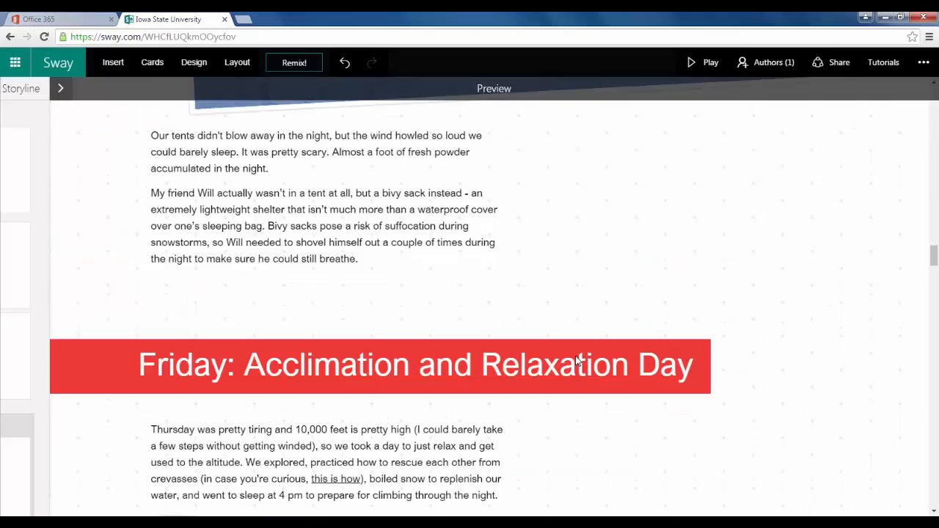
{"action": "scroll", "coordinate": [575, 355], "scroll_direction": "up", "scroll_amount": 20}
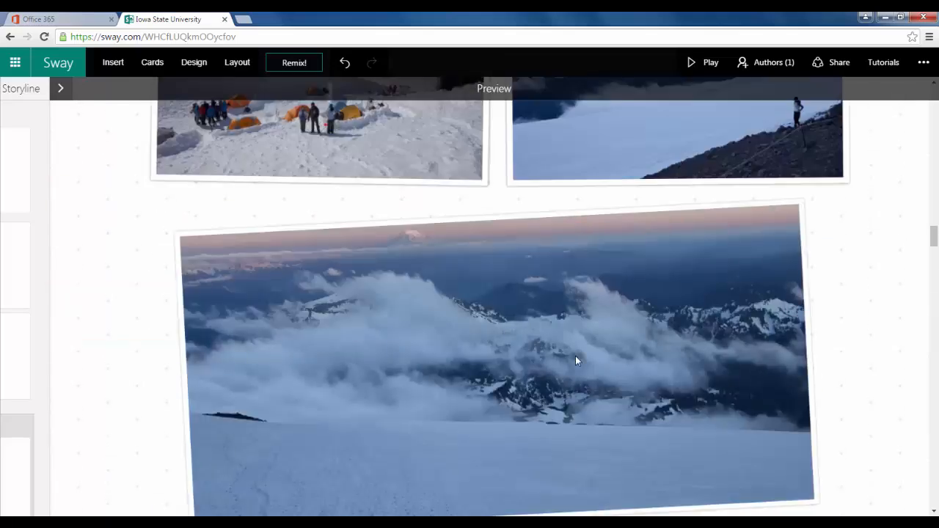
{"action": "scroll", "coordinate": [576, 363], "scroll_direction": "up", "scroll_amount": 10}
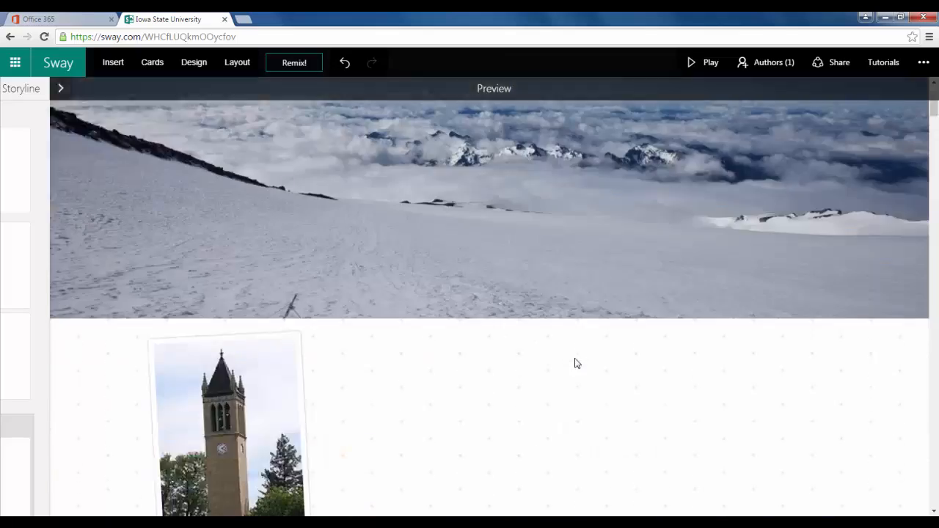
- Switch the Sway's layout to the one that scrolls horizontally
{"action": "left_click", "coordinate": [237, 63]}
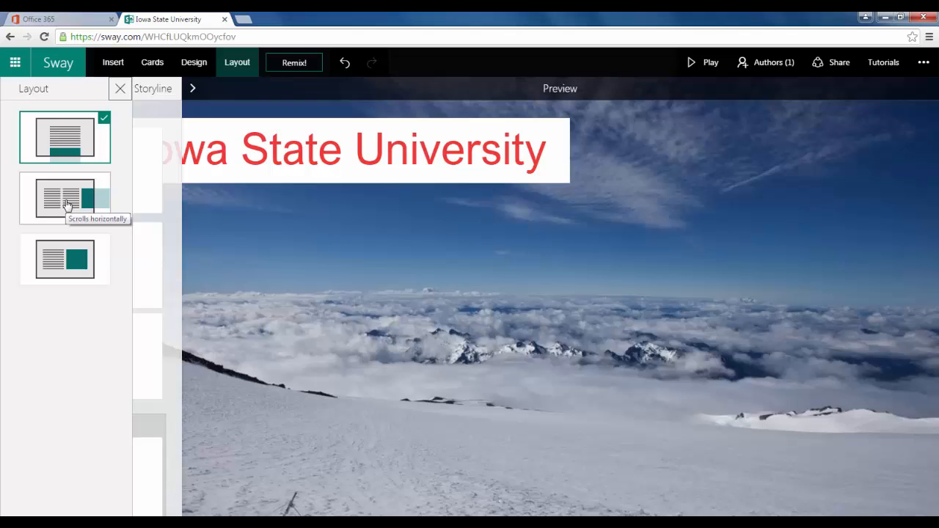
{"action": "left_click", "coordinate": [68, 205]}
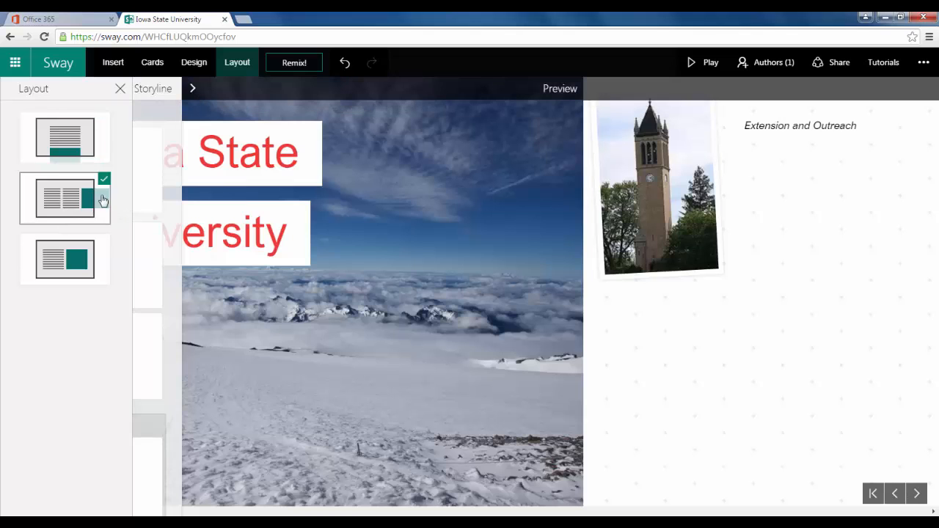
{"action": "left_click", "coordinate": [618, 358]}
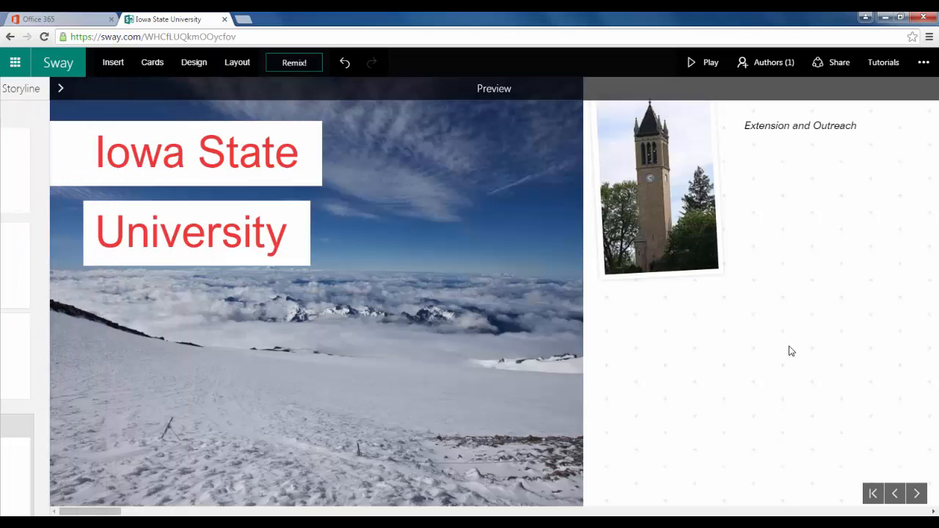
- Page through the horizontally scrolling preview as far as the view of Camp Muir and return to the opening
{"action": "left_click", "coordinate": [916, 440]}
{"action": "left_click", "coordinate": [918, 494]}
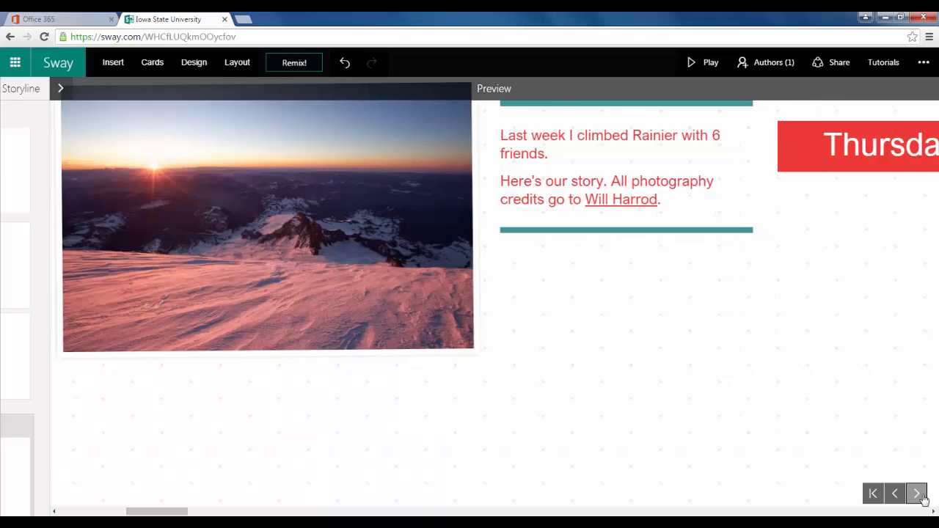
{"action": "left_click", "coordinate": [917, 494]}
{"action": "left_click", "coordinate": [917, 494]}
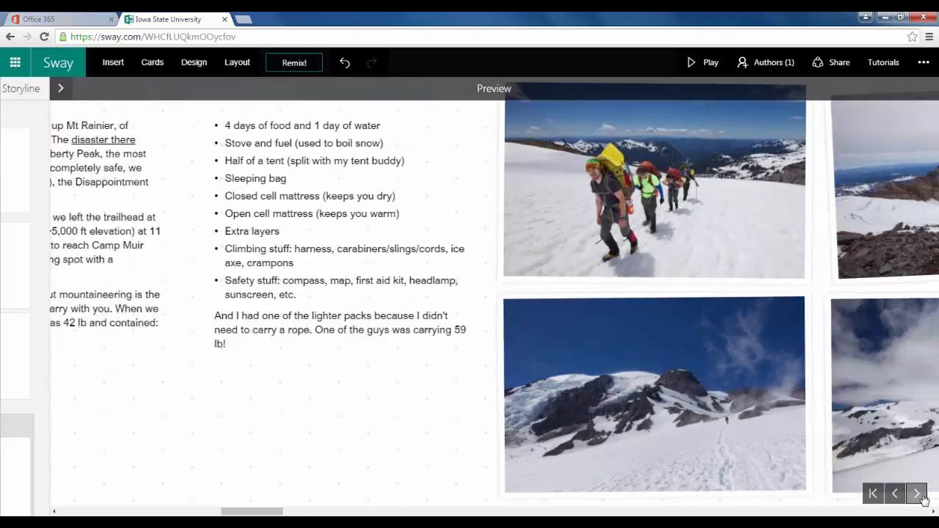
{"action": "left_click", "coordinate": [918, 494]}
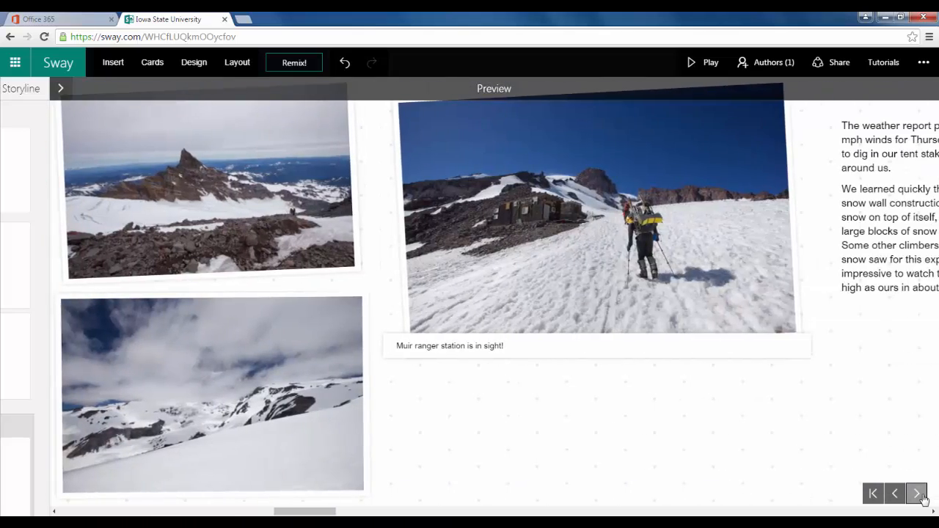
{"action": "left_click", "coordinate": [917, 493]}
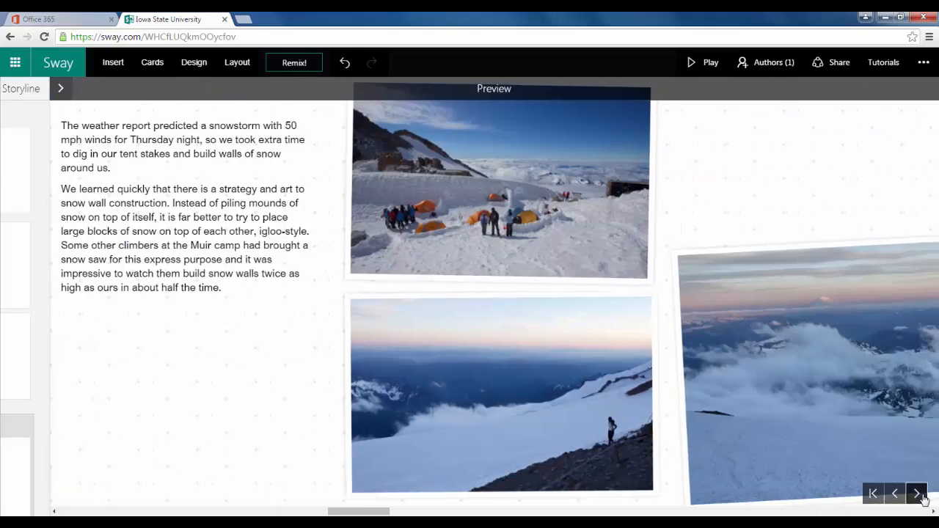
{"action": "left_click", "coordinate": [918, 493]}
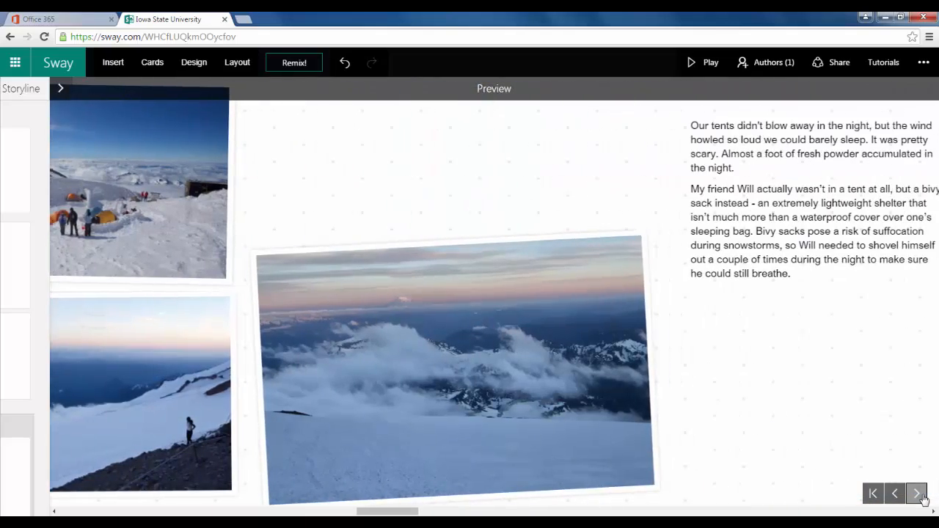
{"action": "left_click", "coordinate": [917, 494]}
{"action": "left_click", "coordinate": [917, 494]}
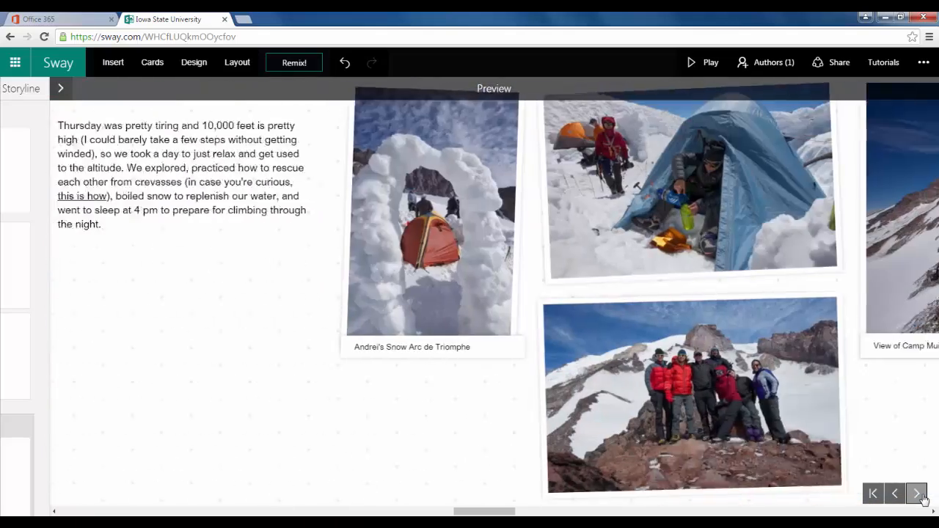
{"action": "left_click", "coordinate": [917, 494]}
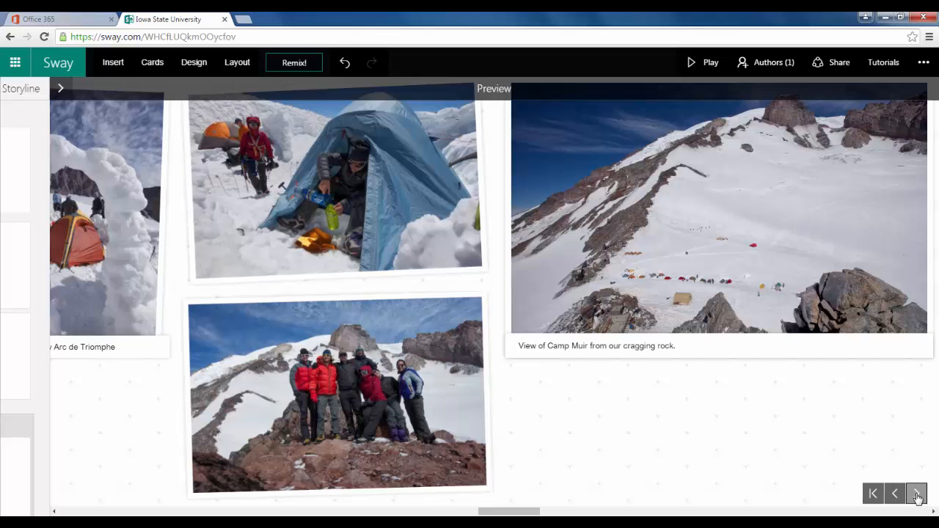
{"action": "left_click", "coordinate": [873, 495]}
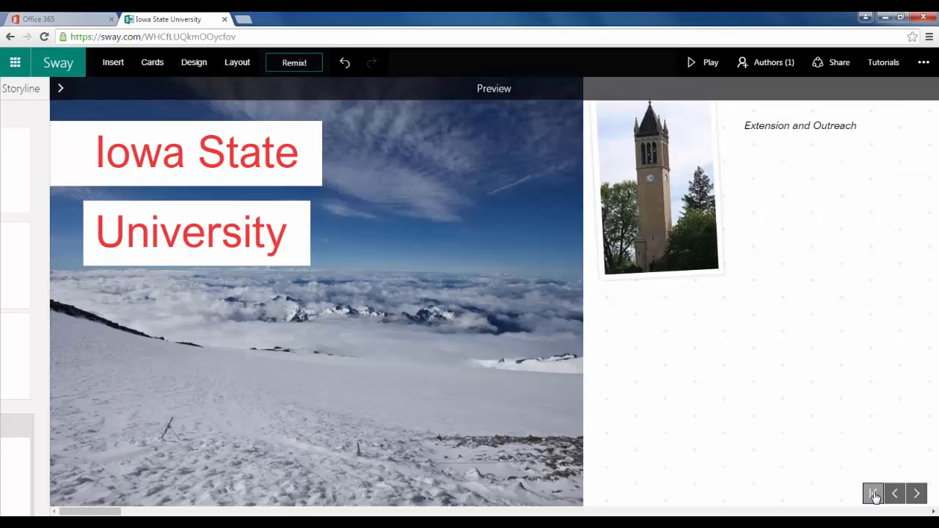
- Apply the layout optimized for presentation and page through the preview to the Thursday: Approach Day photos
{"action": "left_click", "coordinate": [235, 63]}
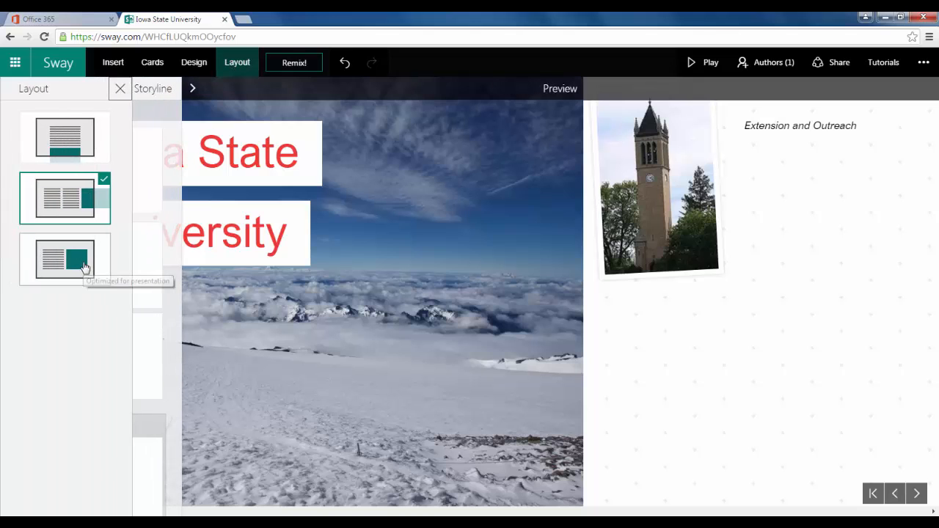
{"action": "left_click", "coordinate": [85, 267]}
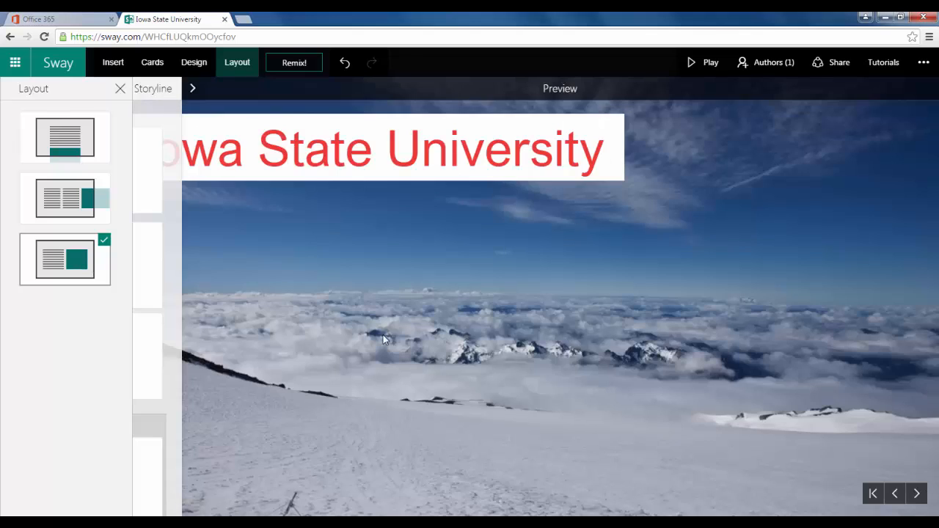
{"action": "left_click", "coordinate": [917, 494]}
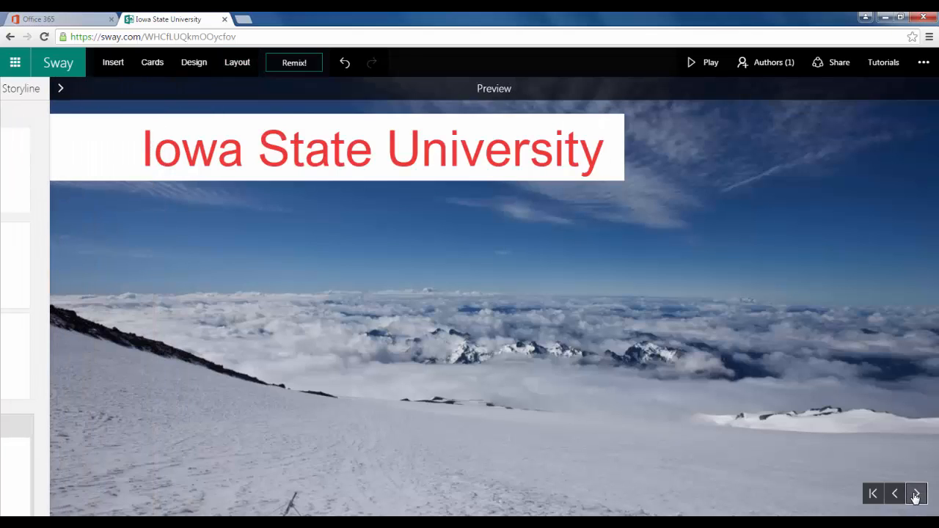
{"action": "left_click", "coordinate": [918, 494]}
{"action": "left_click", "coordinate": [917, 493]}
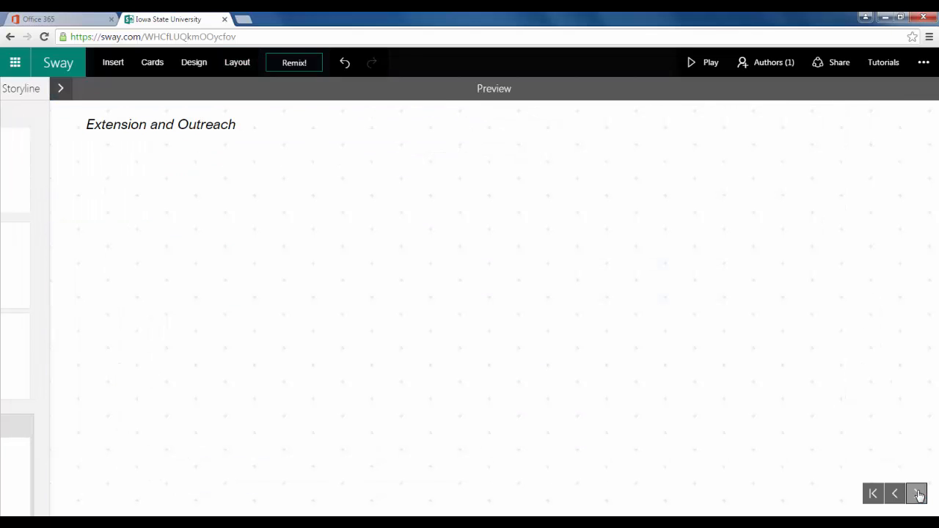
{"action": "left_click", "coordinate": [917, 494]}
{"action": "left_click", "coordinate": [917, 494]}
{"action": "left_click", "coordinate": [918, 494]}
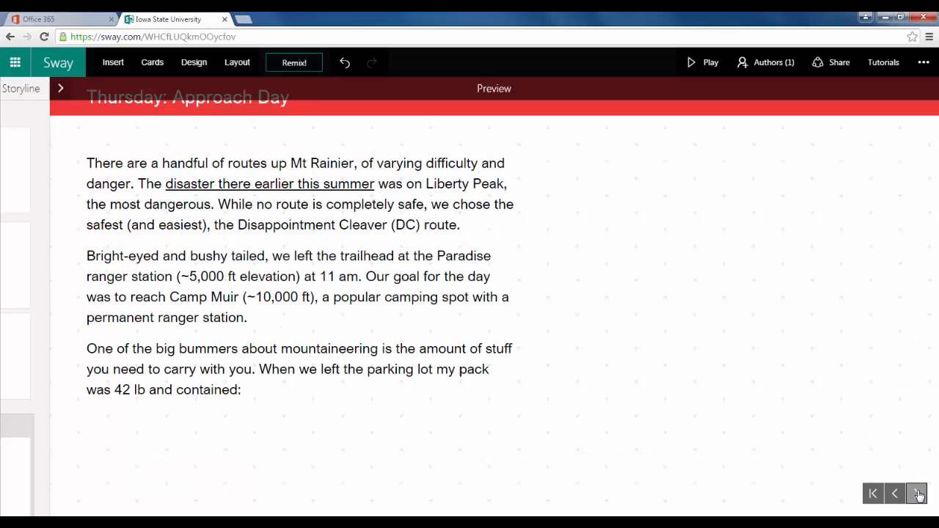
{"action": "left_click", "coordinate": [917, 494]}
{"action": "left_click", "coordinate": [917, 494]}
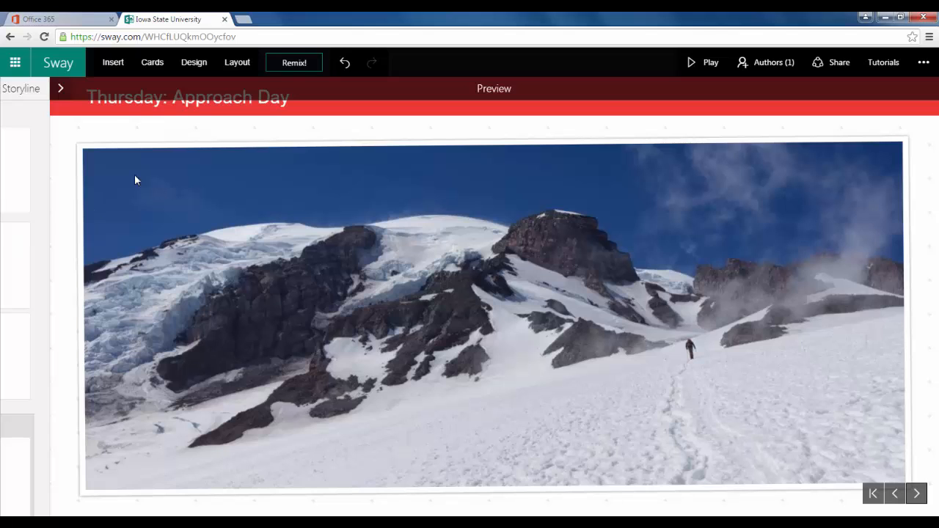
- Set the Sway back to the horizontally scrolling layout
{"action": "left_click", "coordinate": [236, 63]}
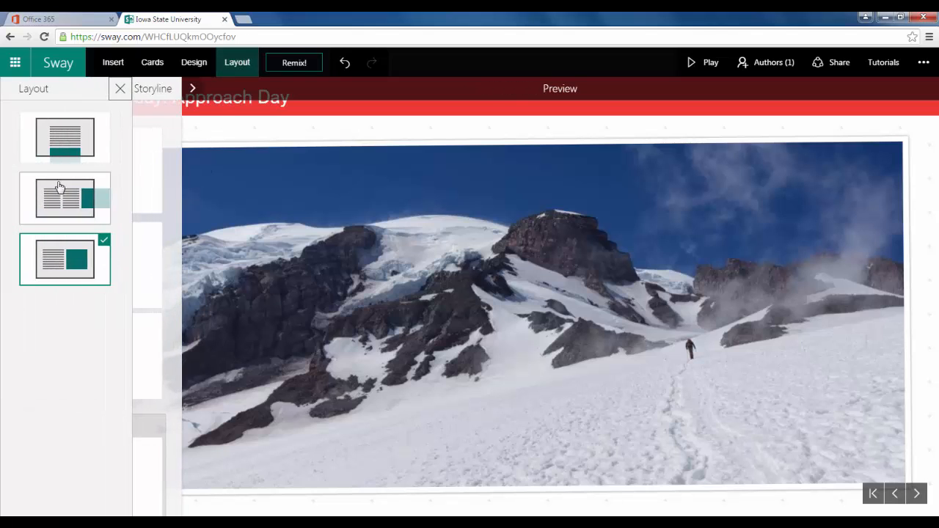
{"action": "left_click", "coordinate": [62, 186]}
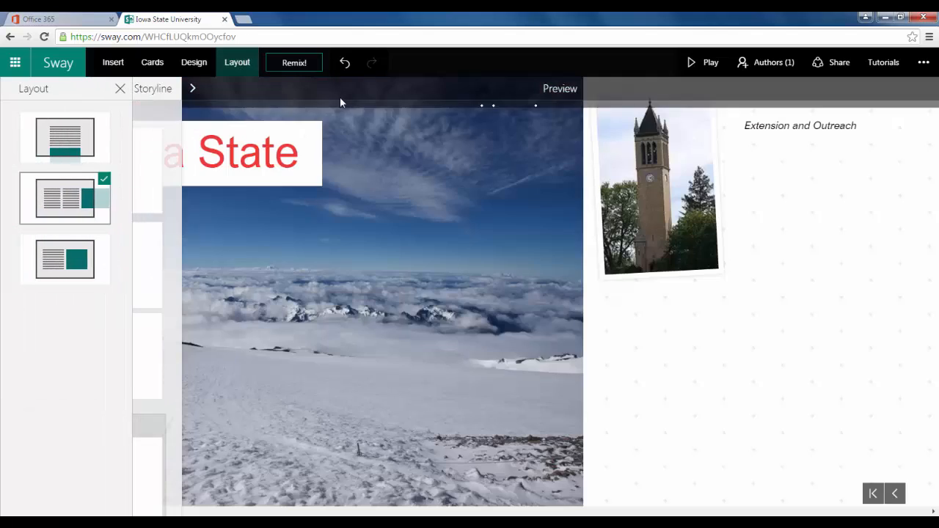
- Delete the bell tower image card from the storyline and check the card types offered below the Extension and Outreach text
{"action": "left_click", "coordinate": [158, 132]}
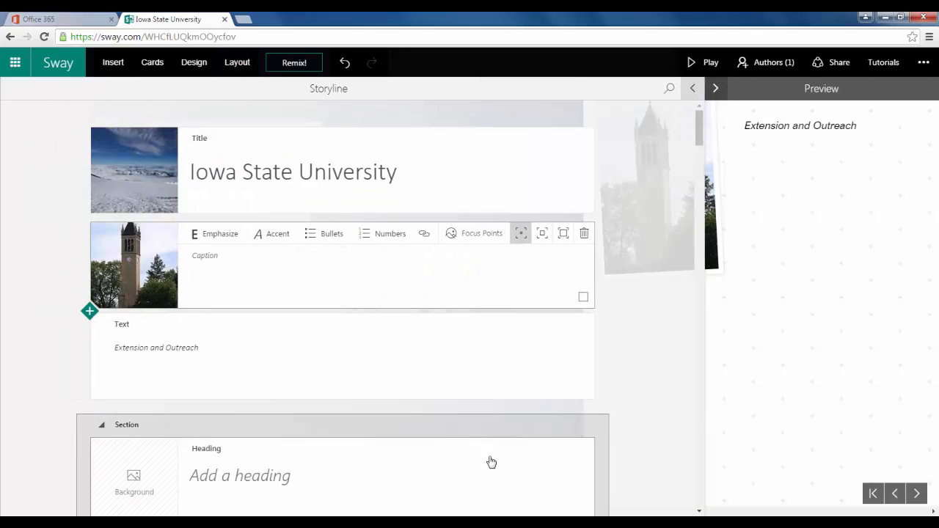
{"action": "left_click", "coordinate": [584, 237]}
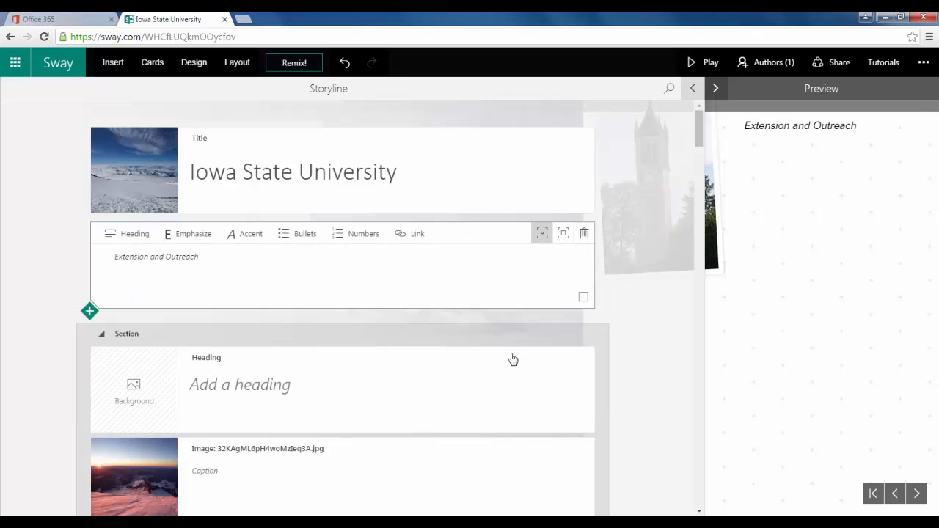
{"action": "left_click", "coordinate": [88, 313]}
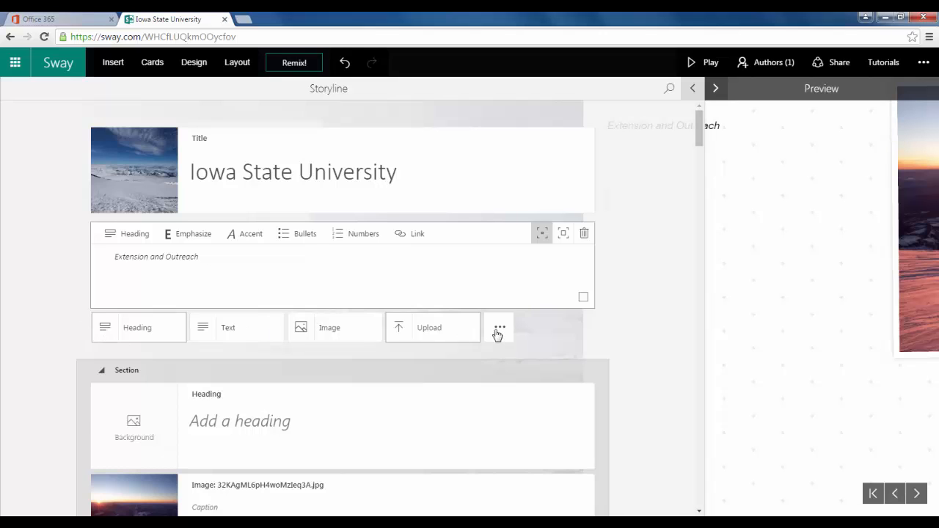
{"action": "left_click", "coordinate": [514, 266]}
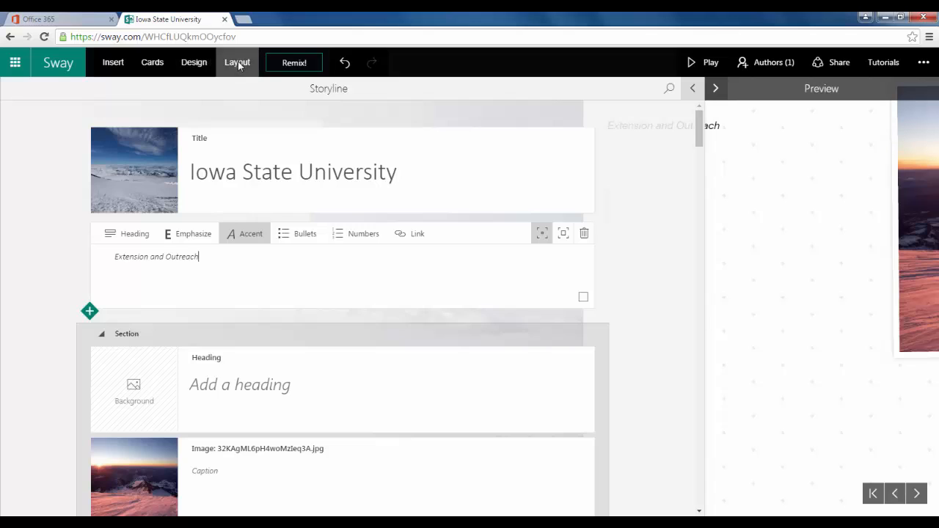
- Remix the Sway's design and page through the restyled preview to the Thursday: Approach Day hiker photo
{"action": "left_click", "coordinate": [292, 66]}
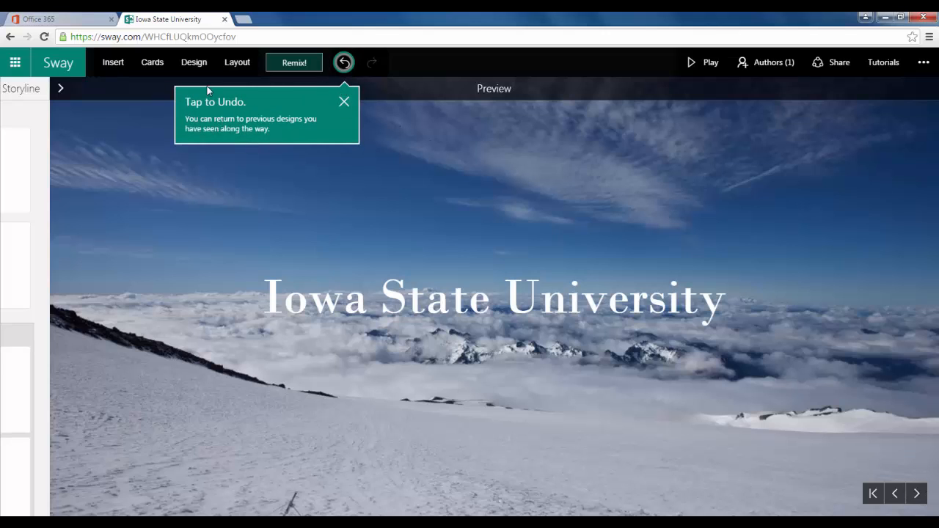
{"action": "left_click", "coordinate": [344, 102]}
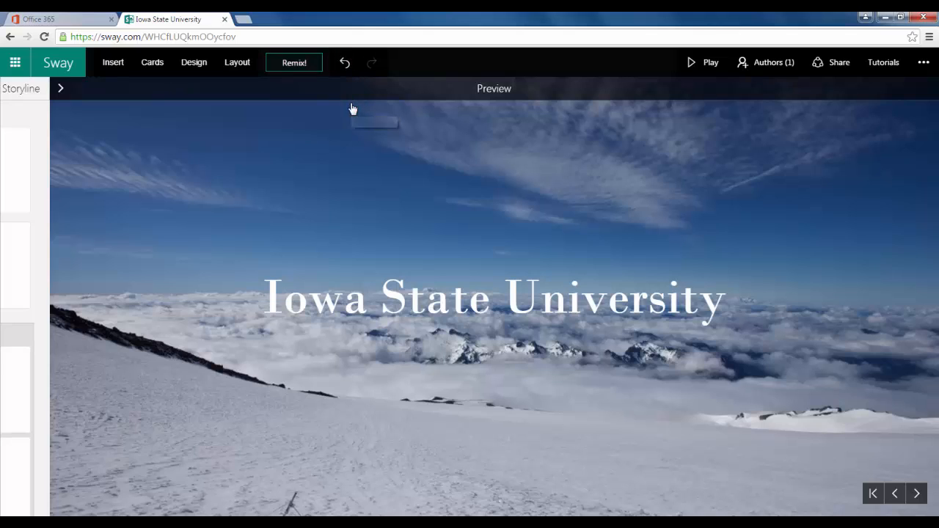
{"action": "left_click", "coordinate": [917, 494]}
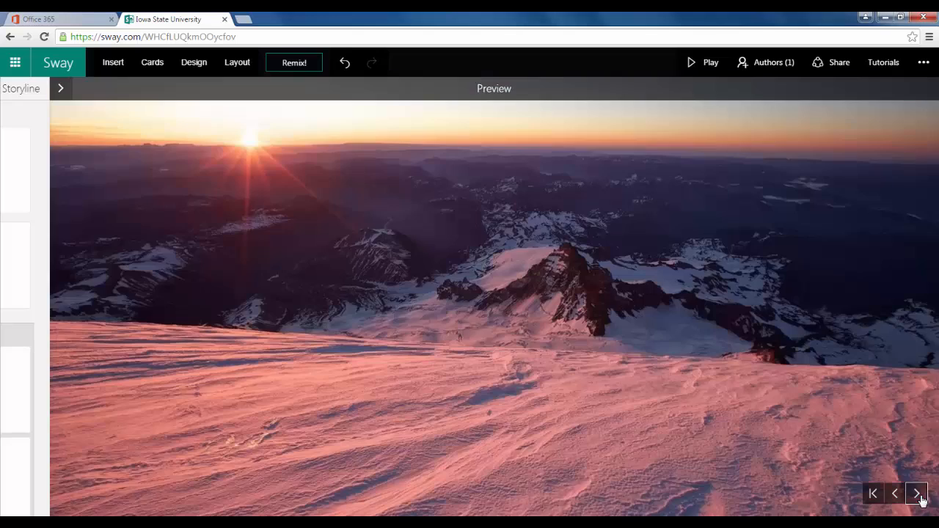
{"action": "left_click", "coordinate": [921, 499]}
{"action": "left_click", "coordinate": [922, 499]}
{"action": "left_click", "coordinate": [922, 499]}
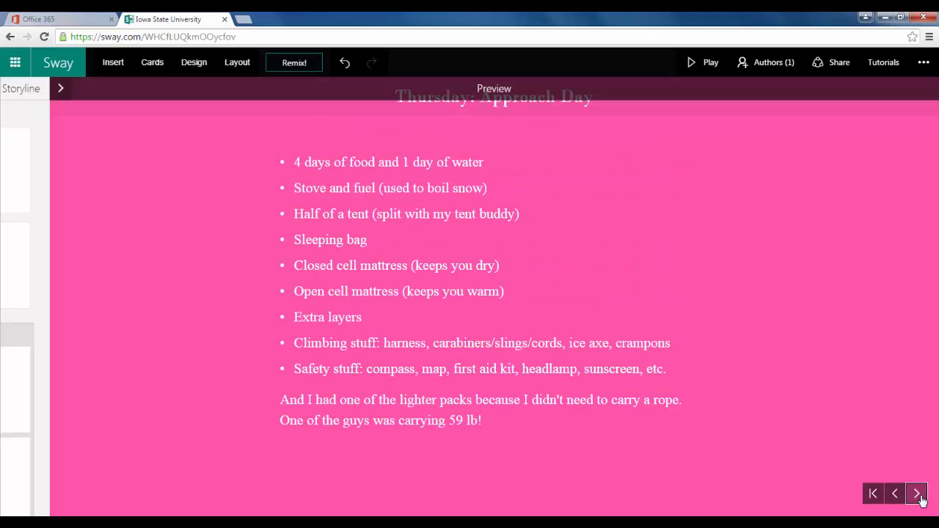
{"action": "left_click", "coordinate": [921, 499]}
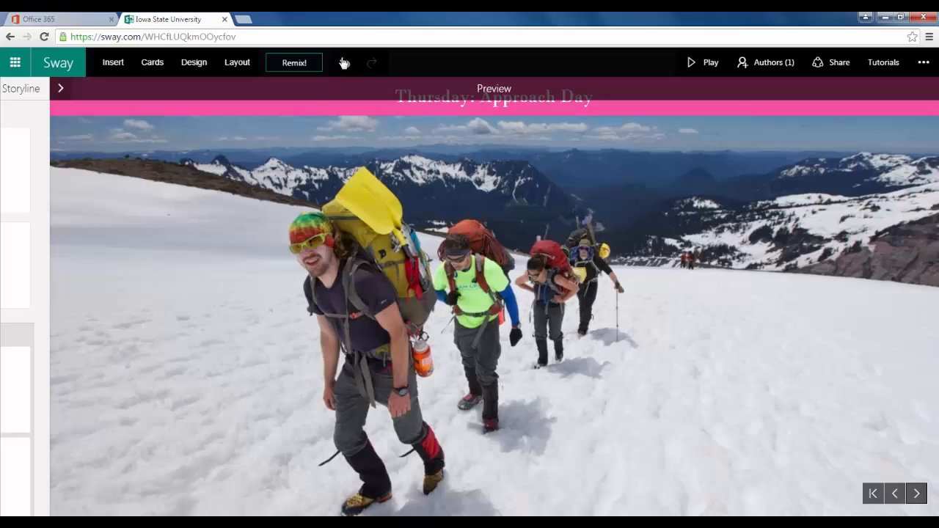
- Undo the remixed design and return to the start of the storyline
{"action": "left_click", "coordinate": [345, 66]}
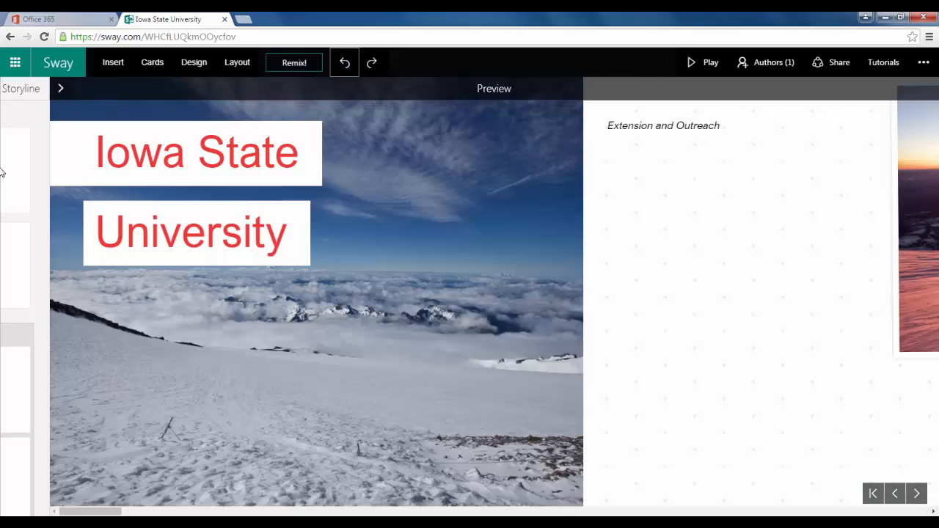
{"action": "left_click", "coordinate": [24, 118]}
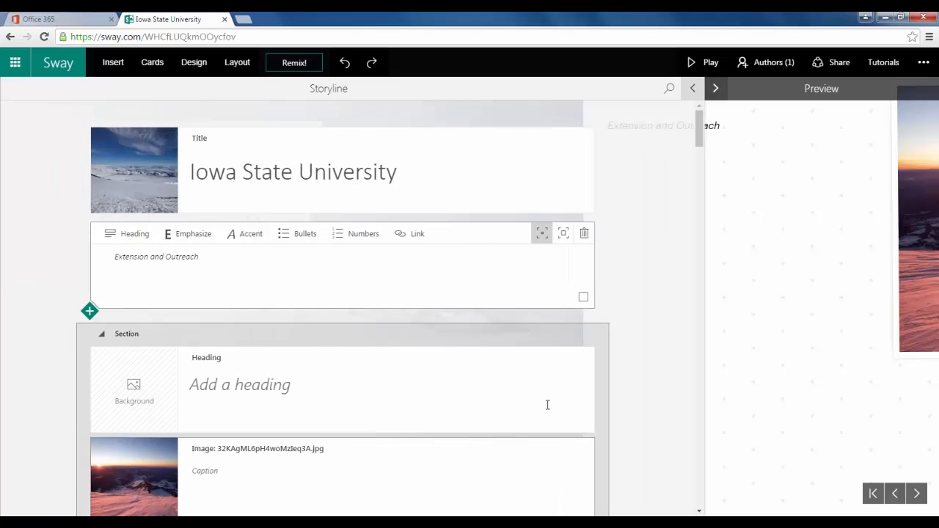
{"action": "mouse_move", "coordinate": [701, 130]}
{"action": "left_mouse_down"}
{"action": "mouse_move", "coordinate": [702, 373]}
{"action": "mouse_move", "coordinate": [706, 114]}
{"action": "left_mouse_up"}
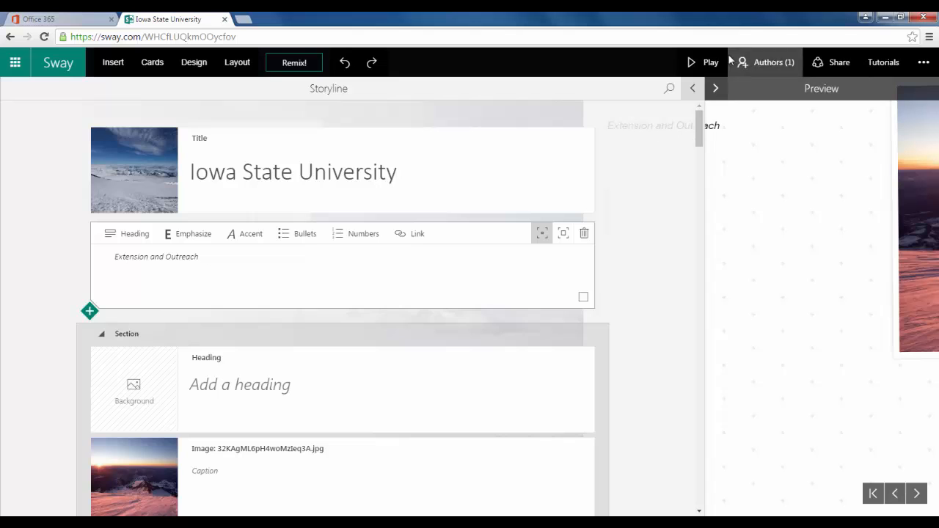
- Play the Sway, page through it to the Friday: Acclimation and Relaxation Day section, and return to editing
{"action": "left_click", "coordinate": [690, 66]}
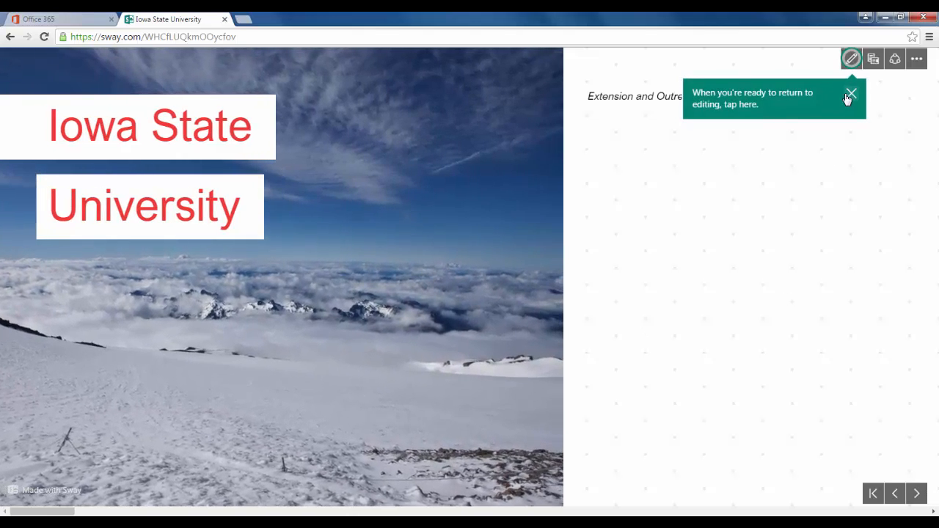
{"action": "left_click", "coordinate": [849, 98]}
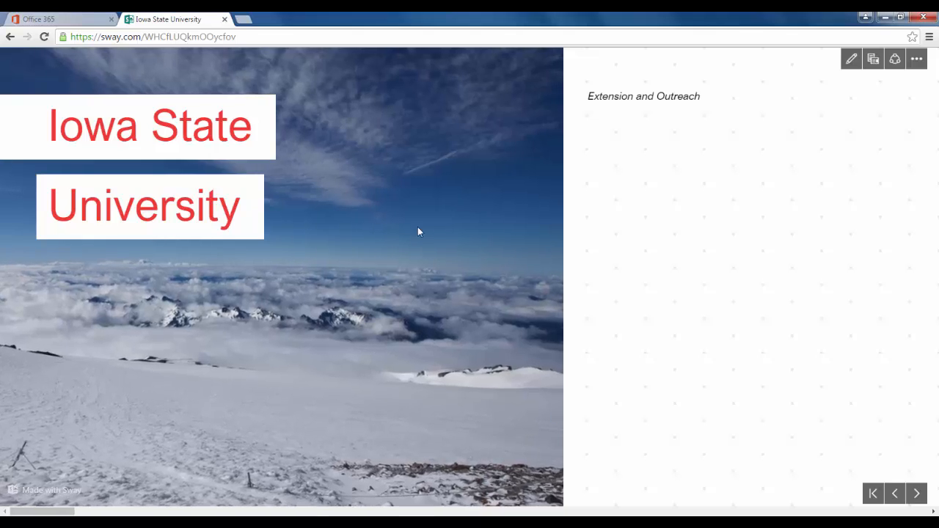
{"action": "left_click", "coordinate": [919, 501]}
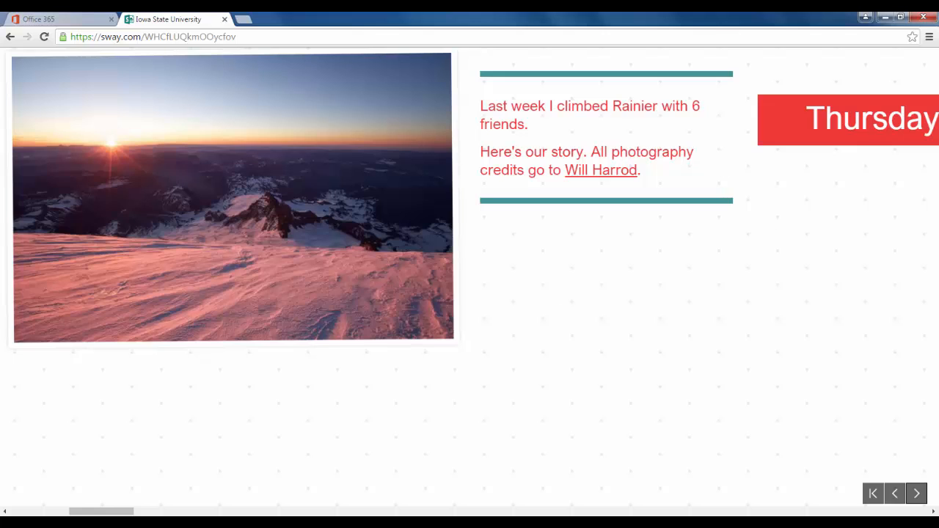
{"action": "left_click", "coordinate": [918, 494]}
{"action": "left_click", "coordinate": [919, 494]}
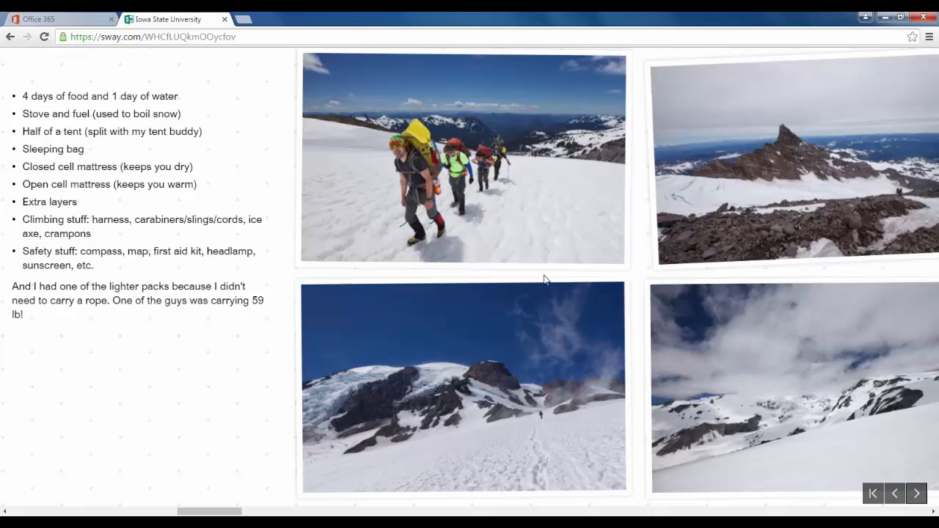
{"action": "left_click", "coordinate": [914, 499]}
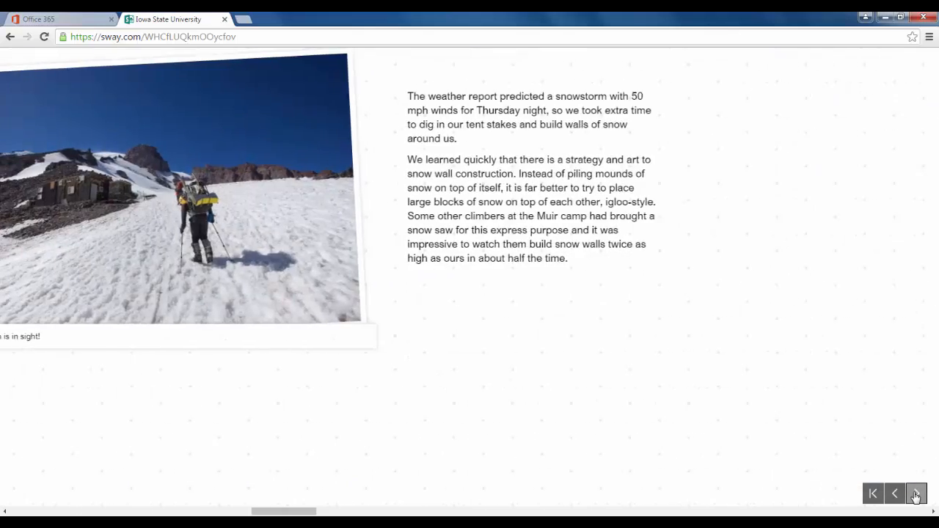
{"action": "left_click", "coordinate": [916, 495]}
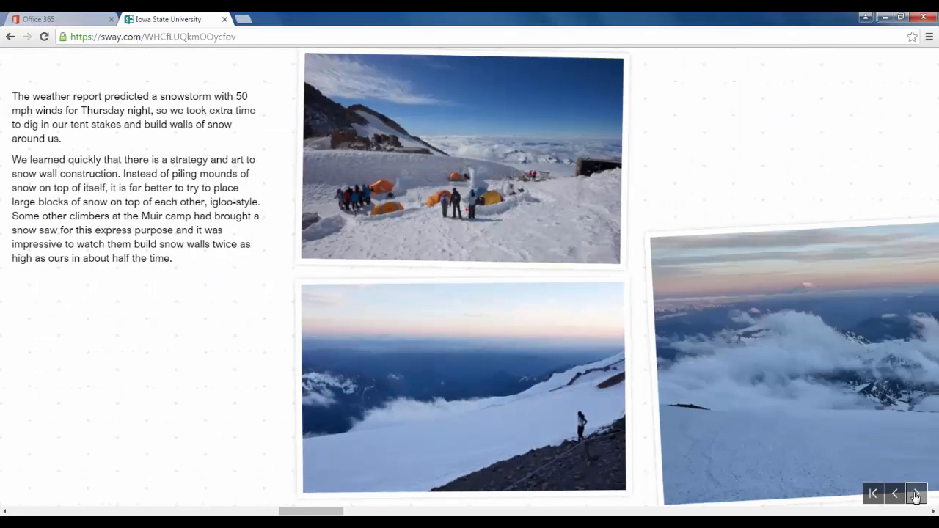
{"action": "left_click", "coordinate": [915, 496]}
{"action": "left_click", "coordinate": [916, 495]}
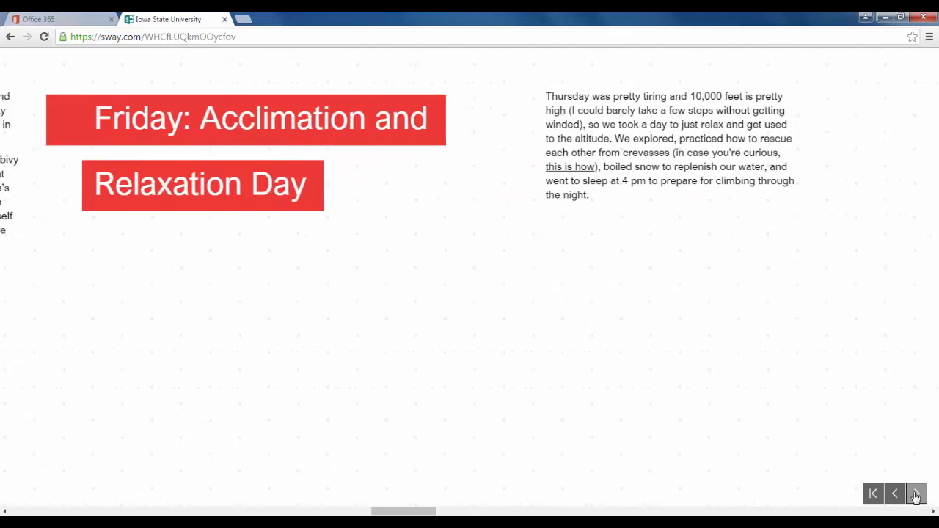
{"action": "mouse_move", "coordinate": [880, 63]}
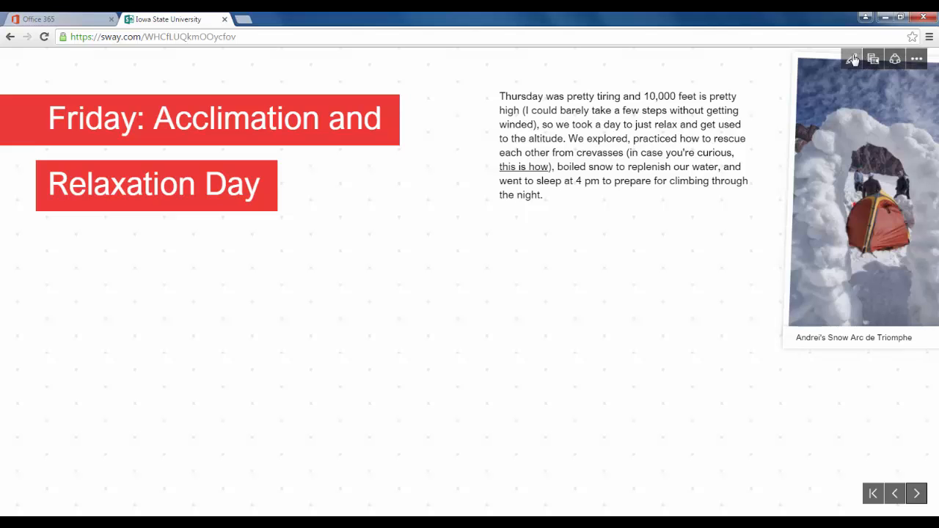
{"action": "left_click", "coordinate": [853, 59]}
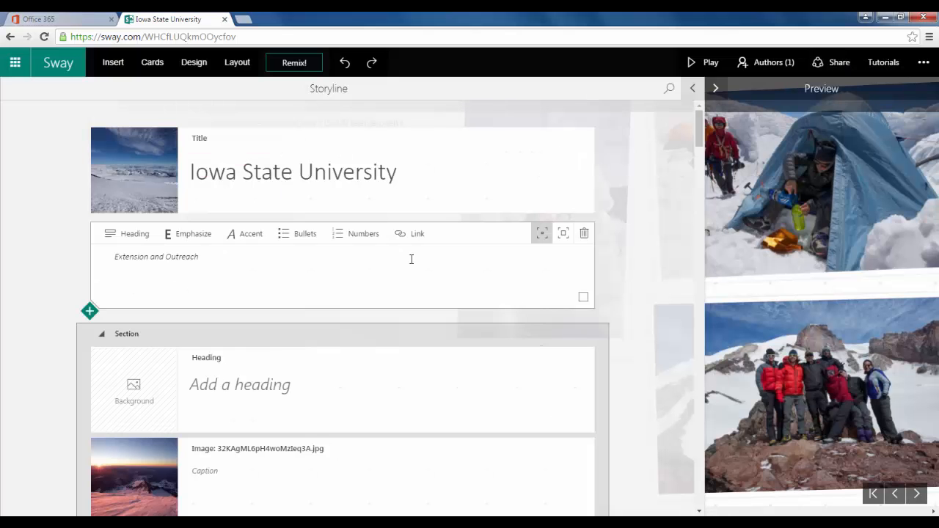